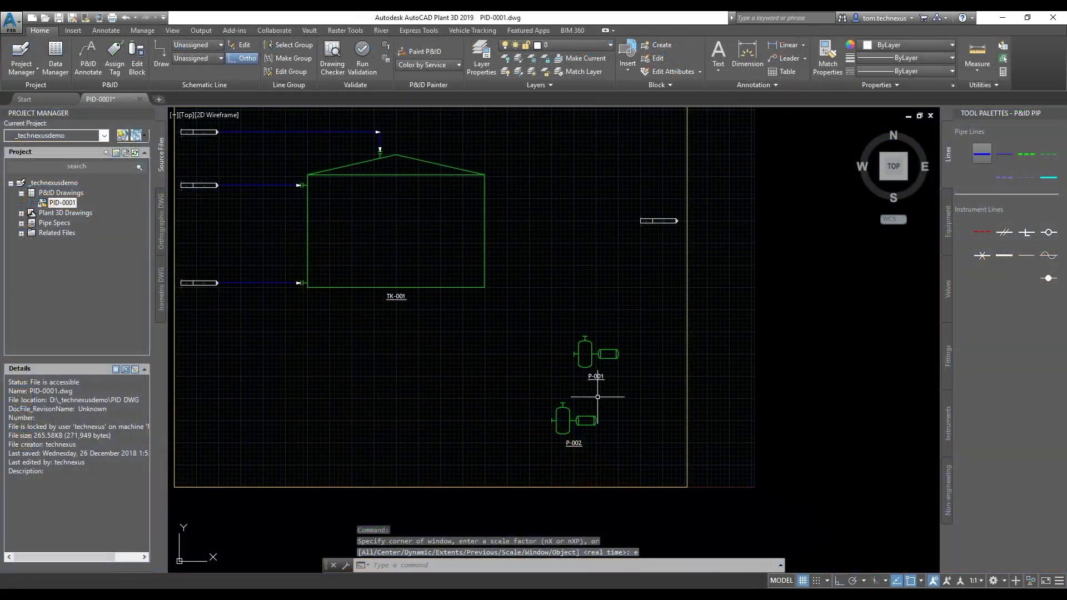
Zoom to the whole sheet and check drawings 01-PID-0002 and 01-PID-0003, returning to 01-PID-0001
scroll(594, 384, "up", 3)
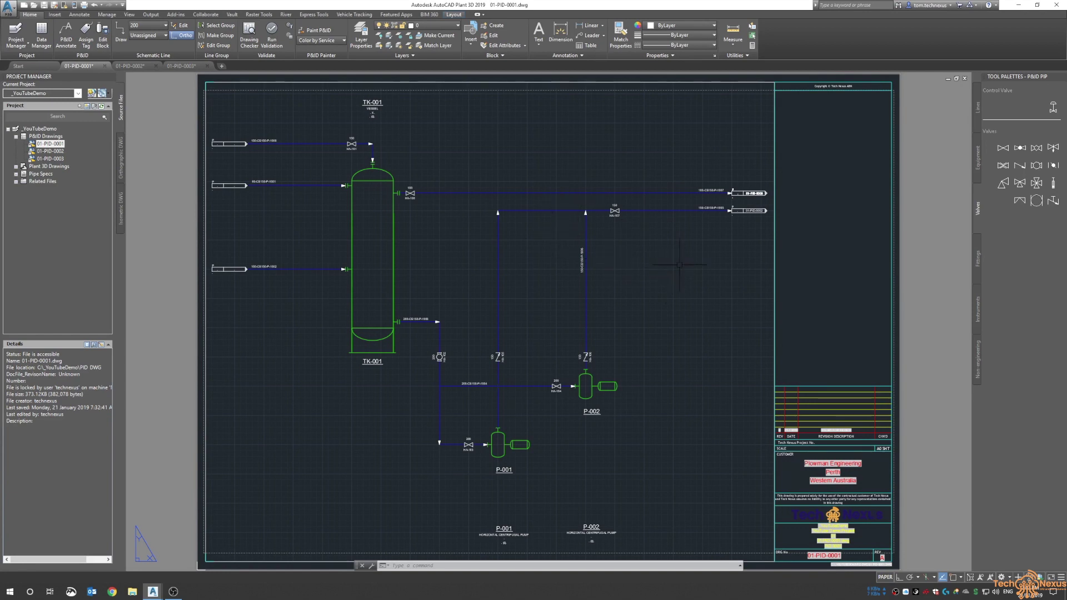
type("z")
key("Return")
type("e")
key("Return")
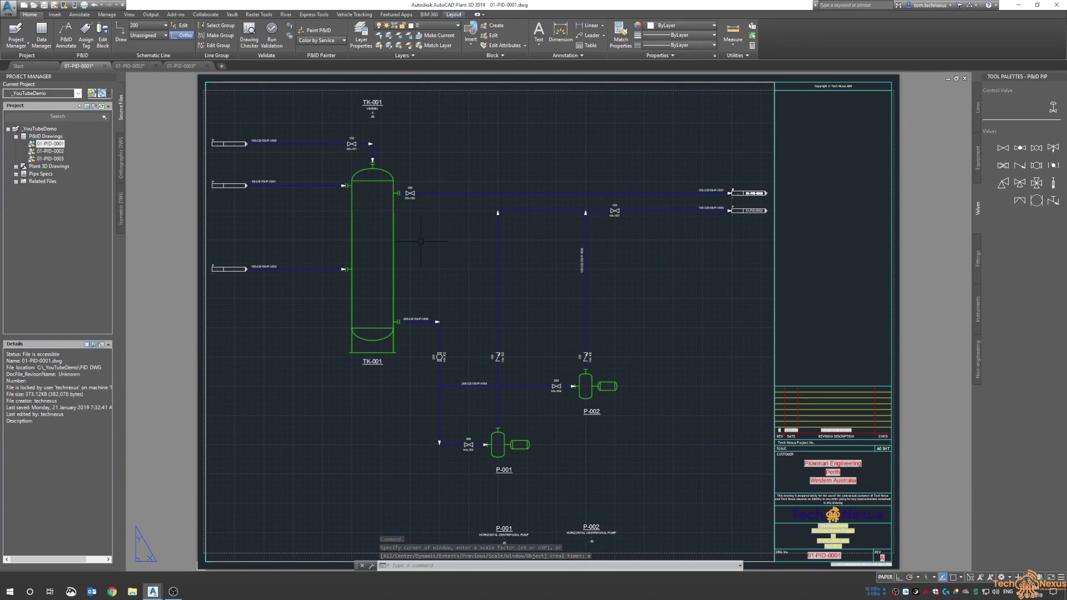
left_click(132, 65)
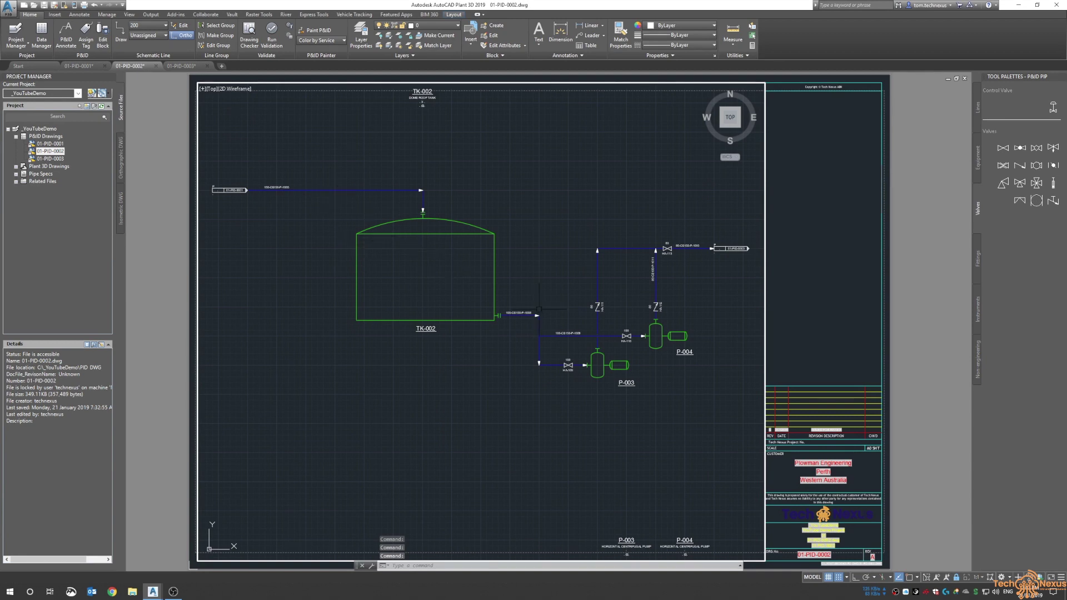
left_click(182, 66)
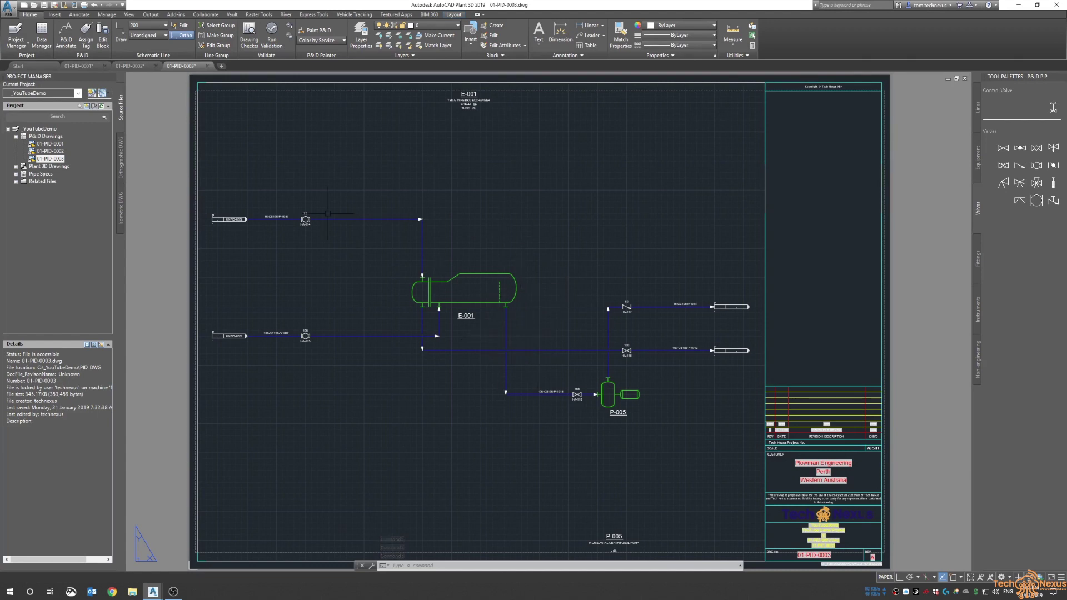
left_click(90, 67)
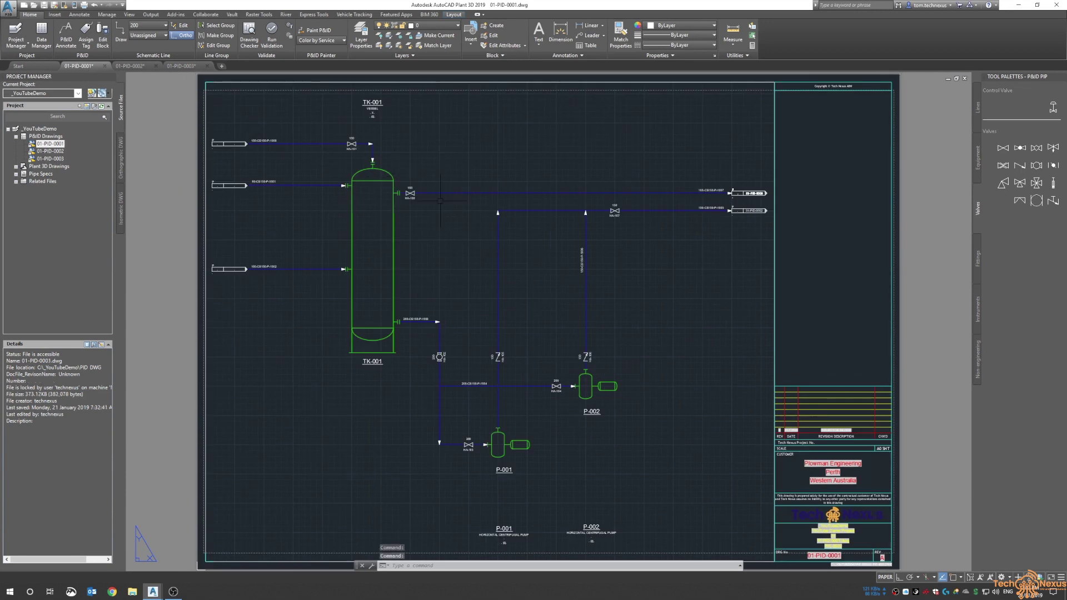
Preview the drawing linked to the top-line off-page connector with View Connected, then cancel
double_click(735, 176)
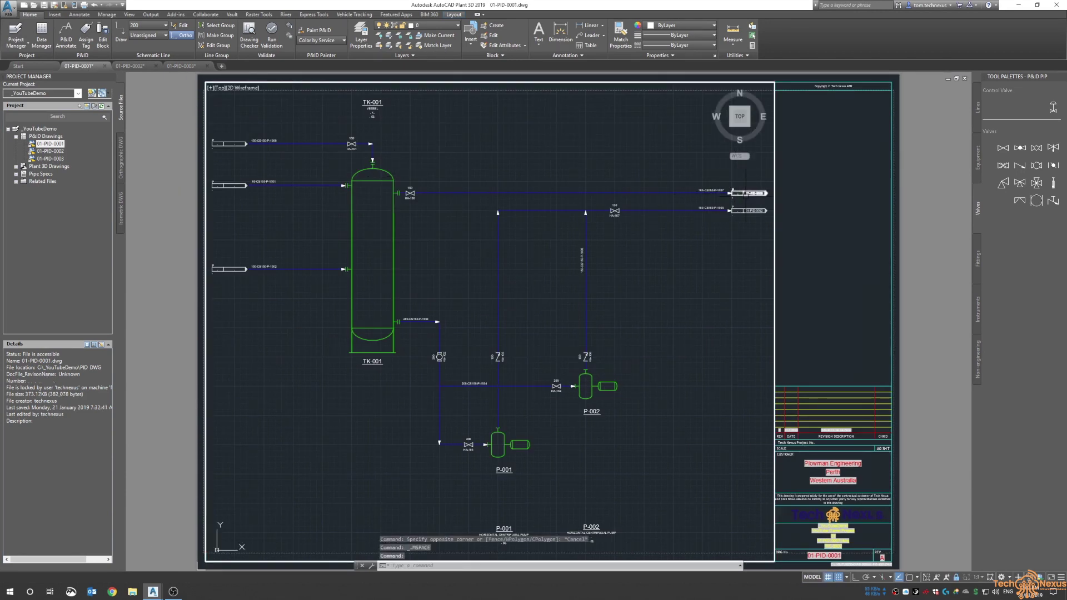
left_click(735, 193)
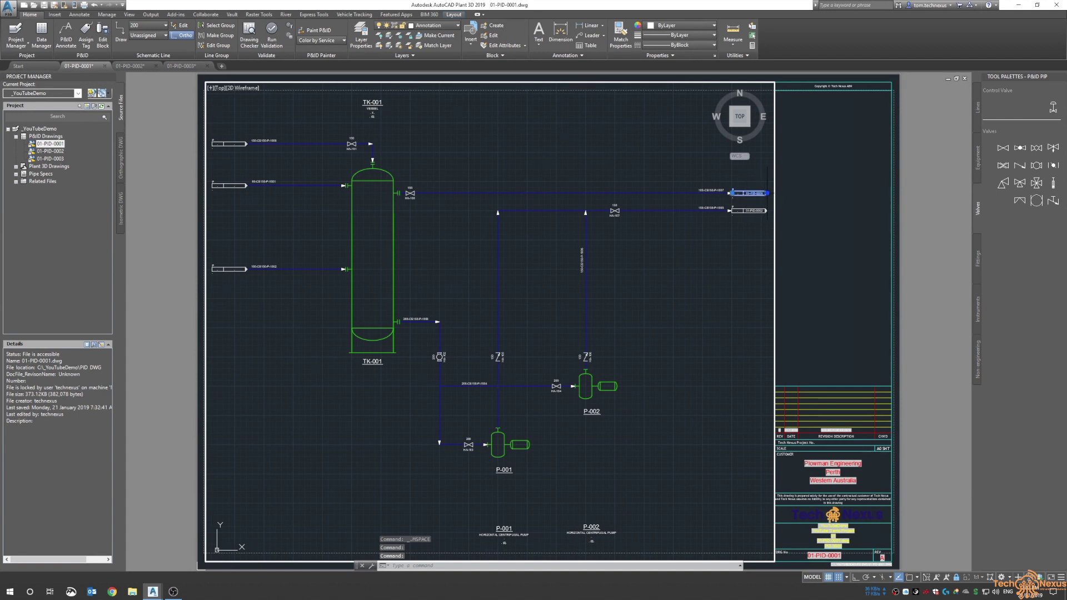
scroll(767, 194, "up", 4)
scroll(768, 192, "up", 4)
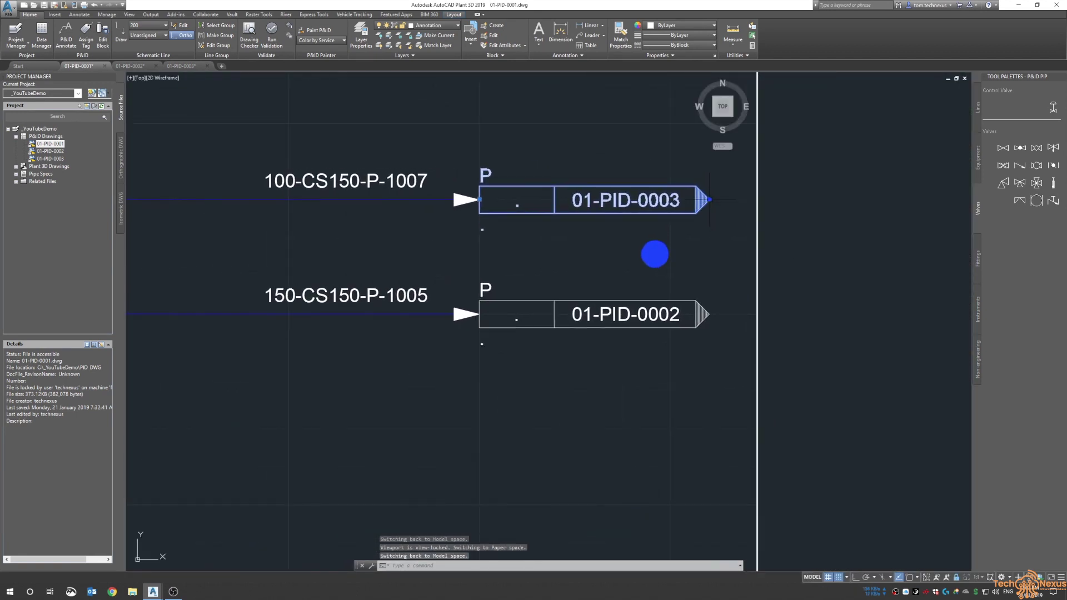
left_click(709, 199)
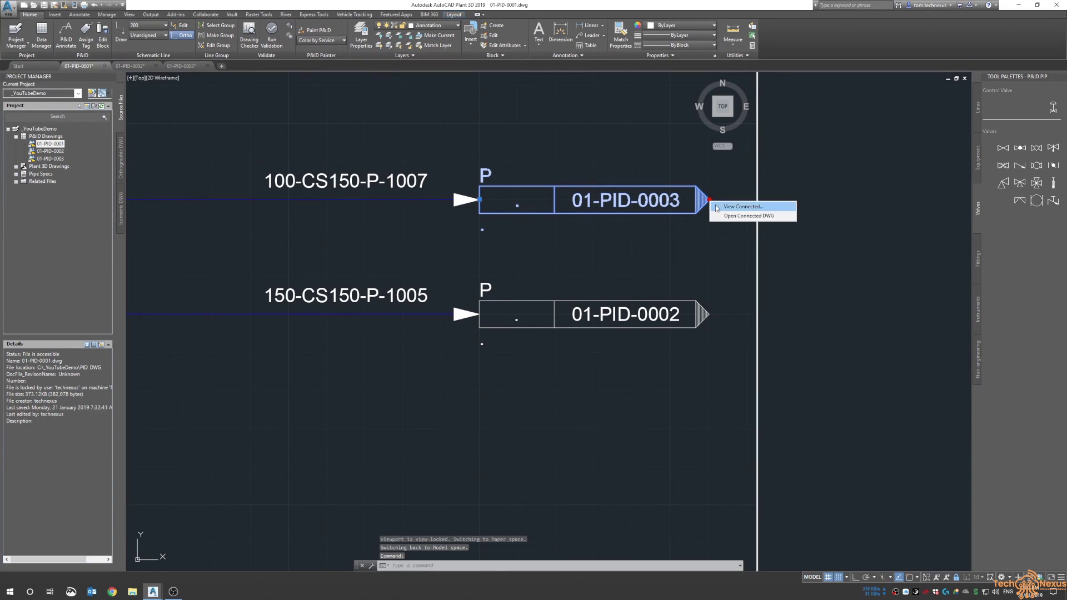
left_click(722, 206)
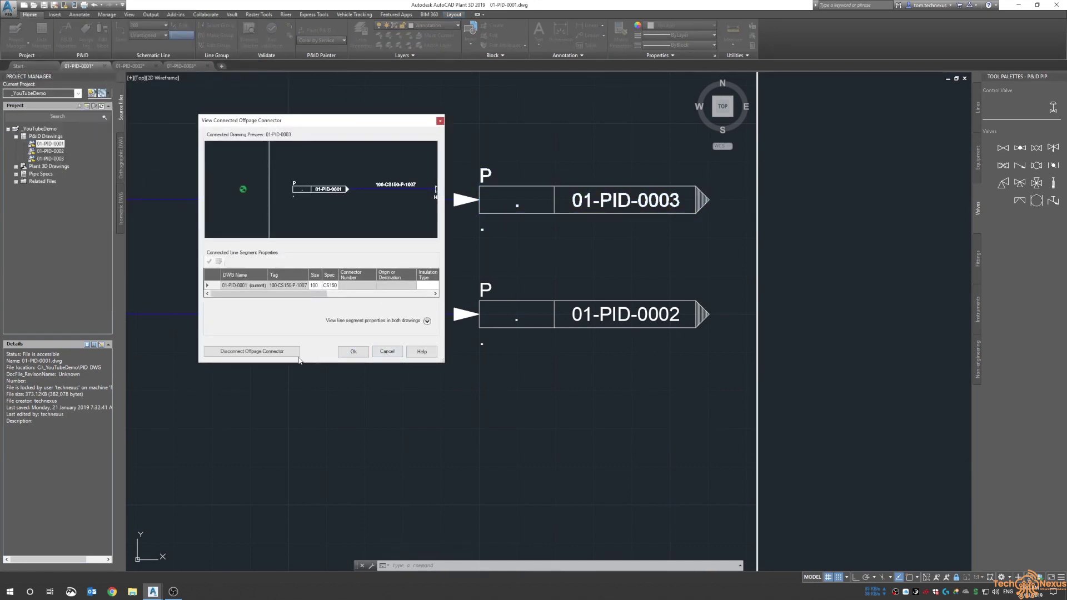
left_click(387, 351)
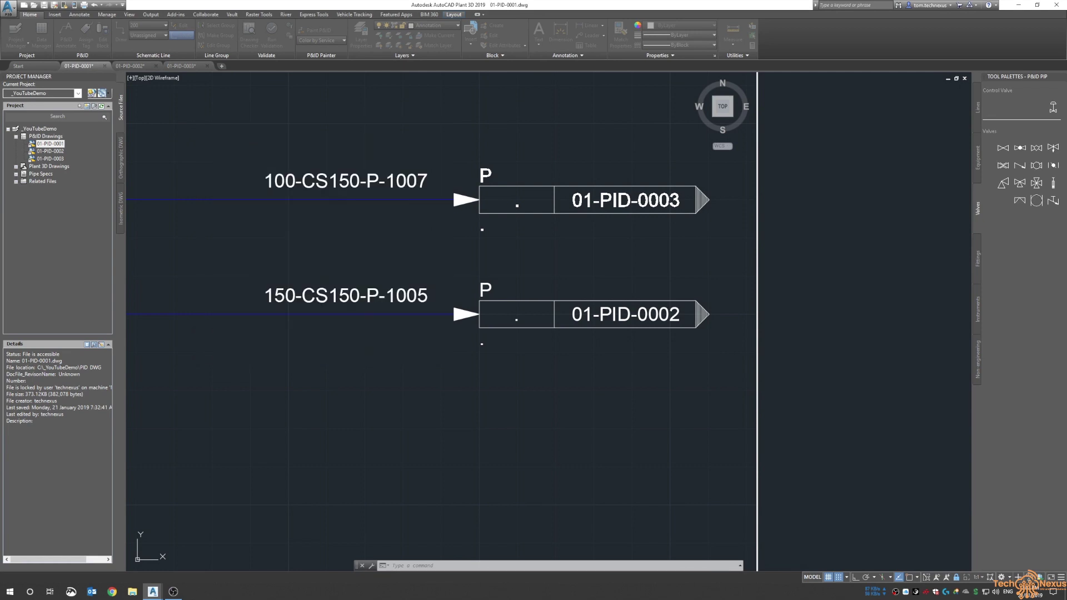
Open drawing 01-PID-0003 through its off-page connector's Open Connected DWG option
left_click(681, 216)
left_click(620, 194)
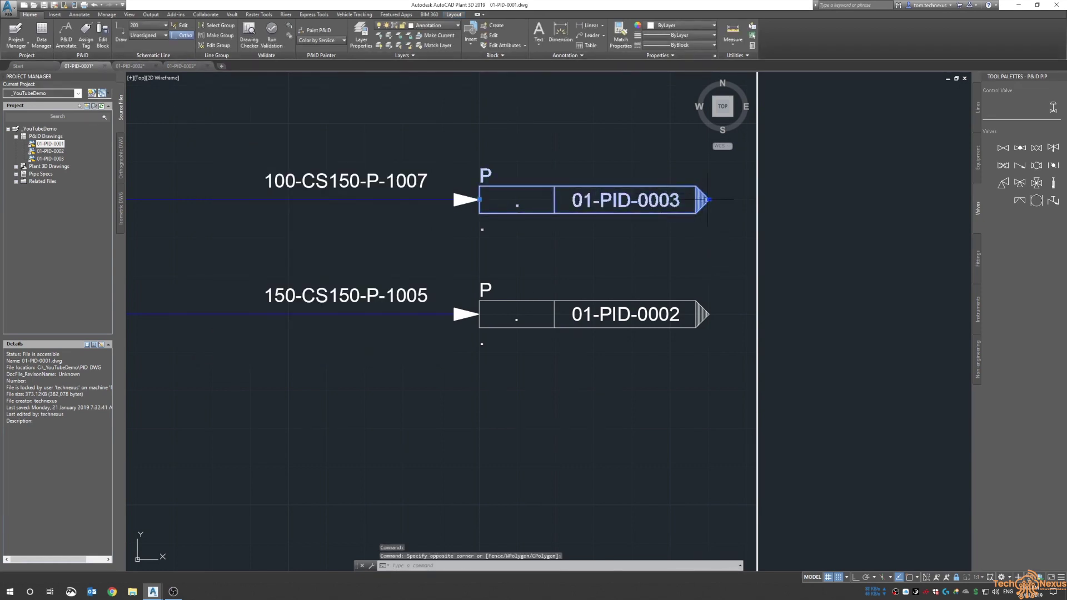
left_click(710, 199)
left_click(726, 216)
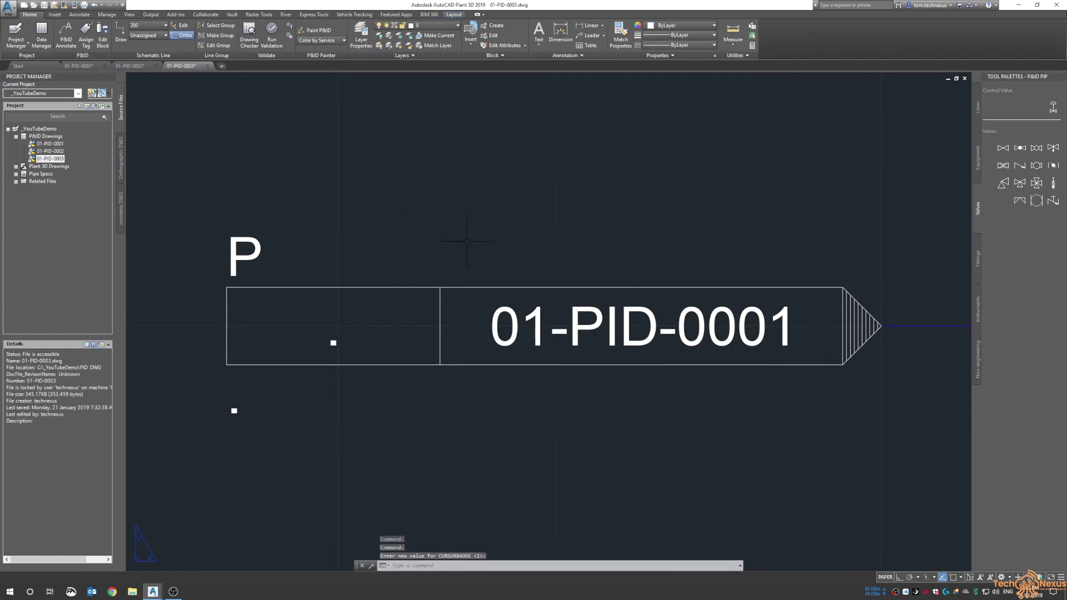
Zoom extents on 01-PID-0003, zoom and pan to the 01-PID-0002 connector, and list its properties
type("z")
key("Return")
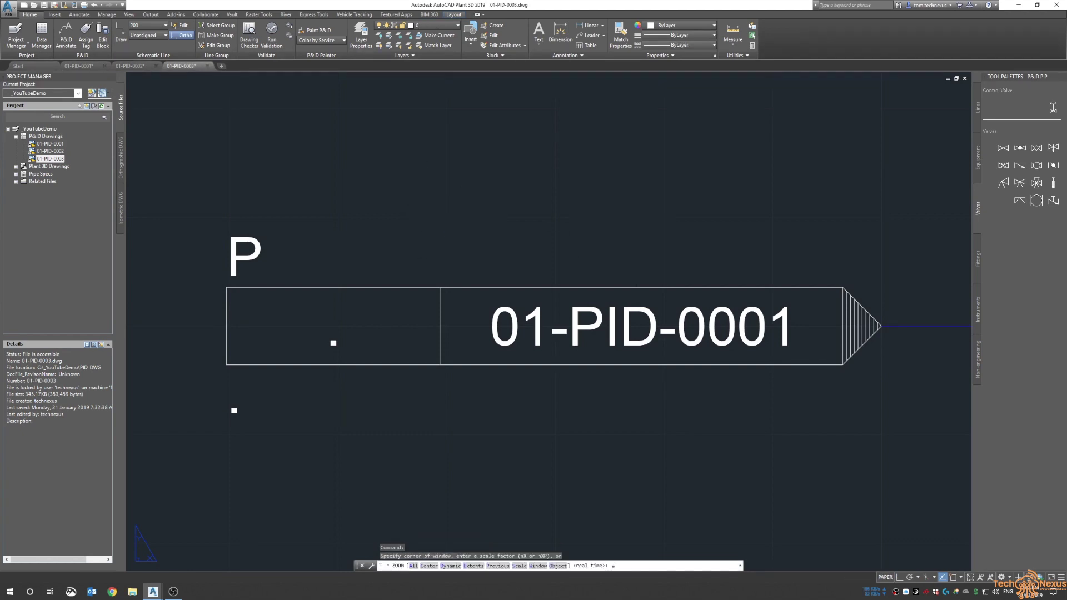
type("e")
key("Return")
scroll(299, 231, "up", 6)
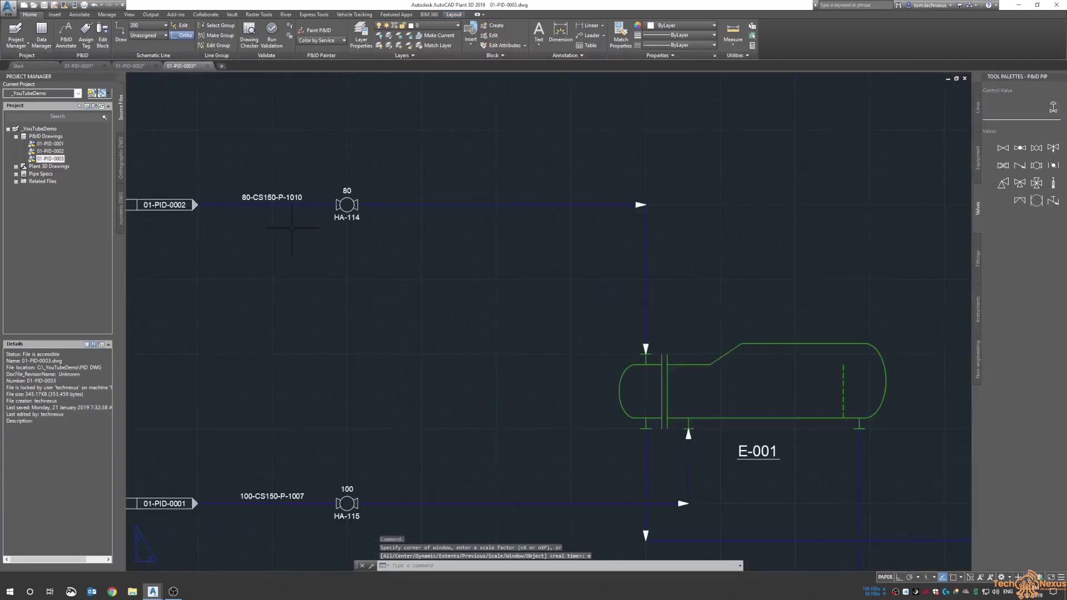
middle_click_drag(411, 253, 484, 252)
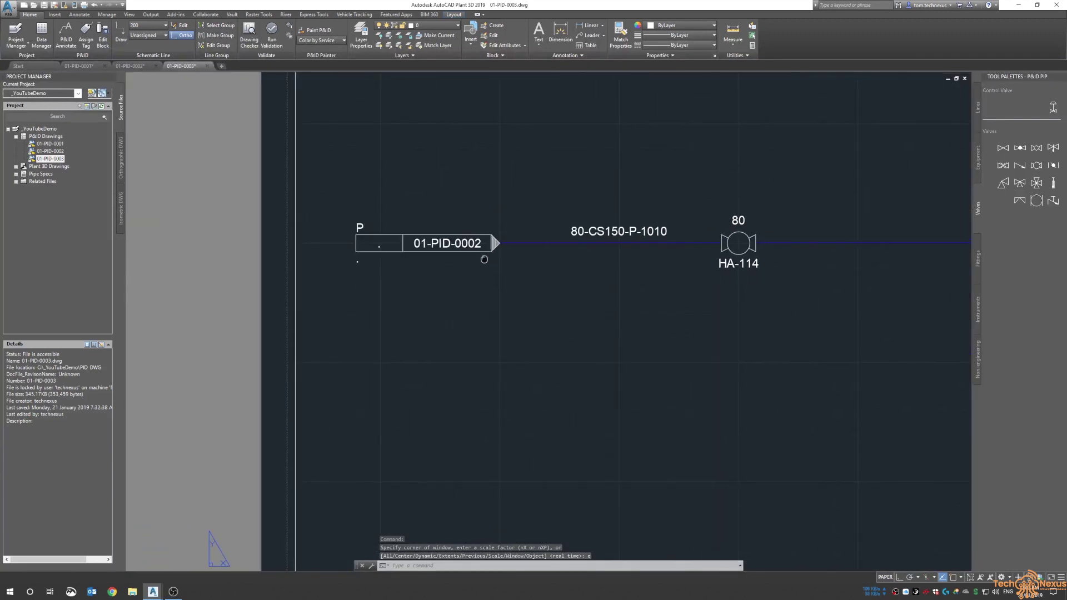
scroll(417, 209, "up", 4)
left_click(418, 205)
left_click(418, 205)
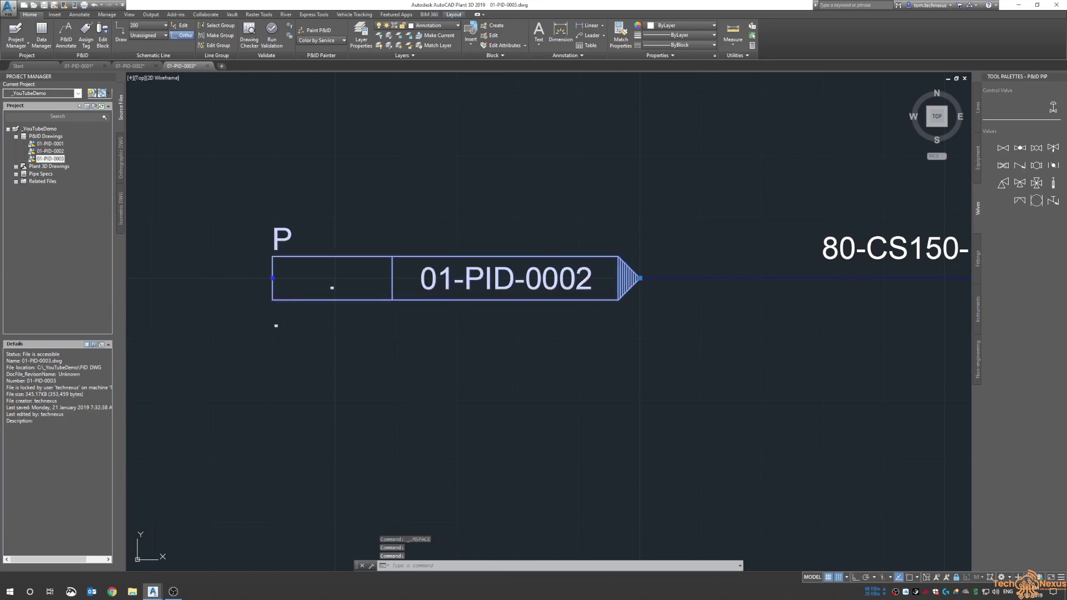
double_click(310, 281)
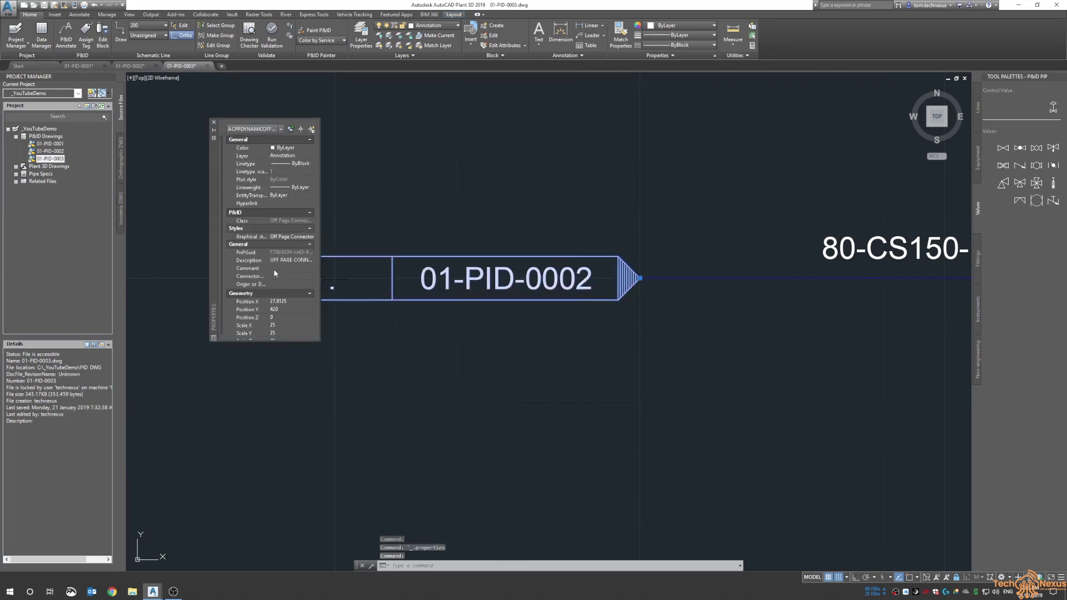
left_click_drag(319, 342, 395, 399)
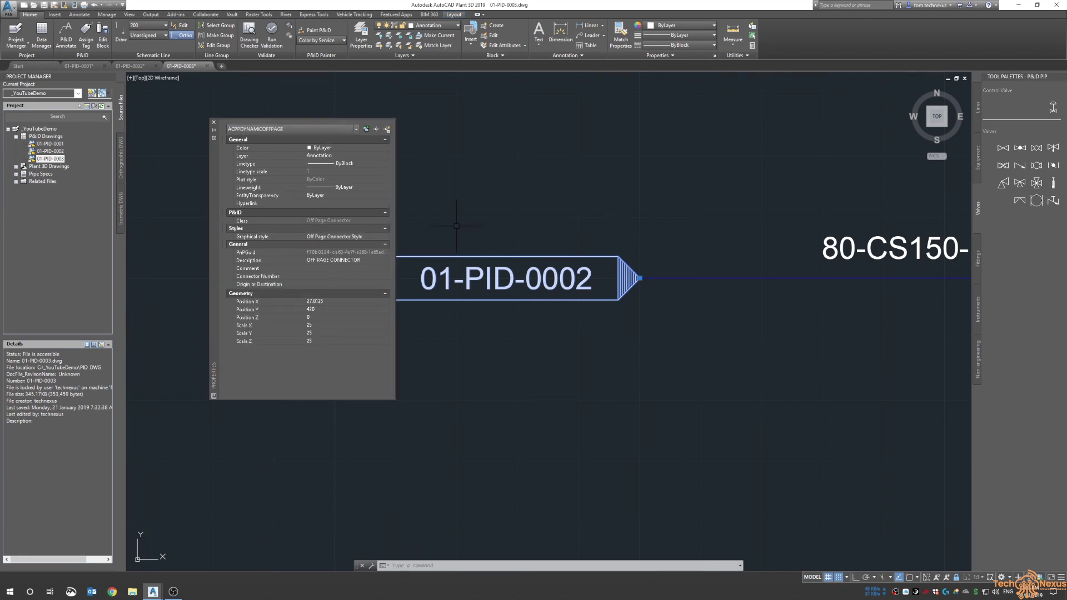
mouse_move(455, 226)
middle_mouse_down()
mouse_move(562, 226)
mouse_move(659, 243)
middle_mouse_up()
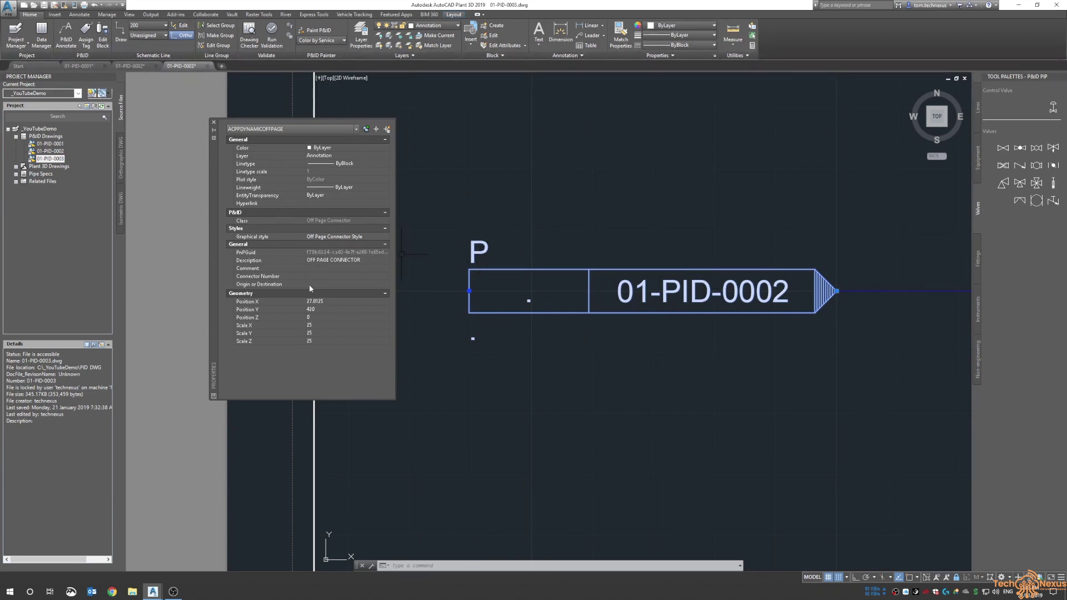
left_click(213, 122)
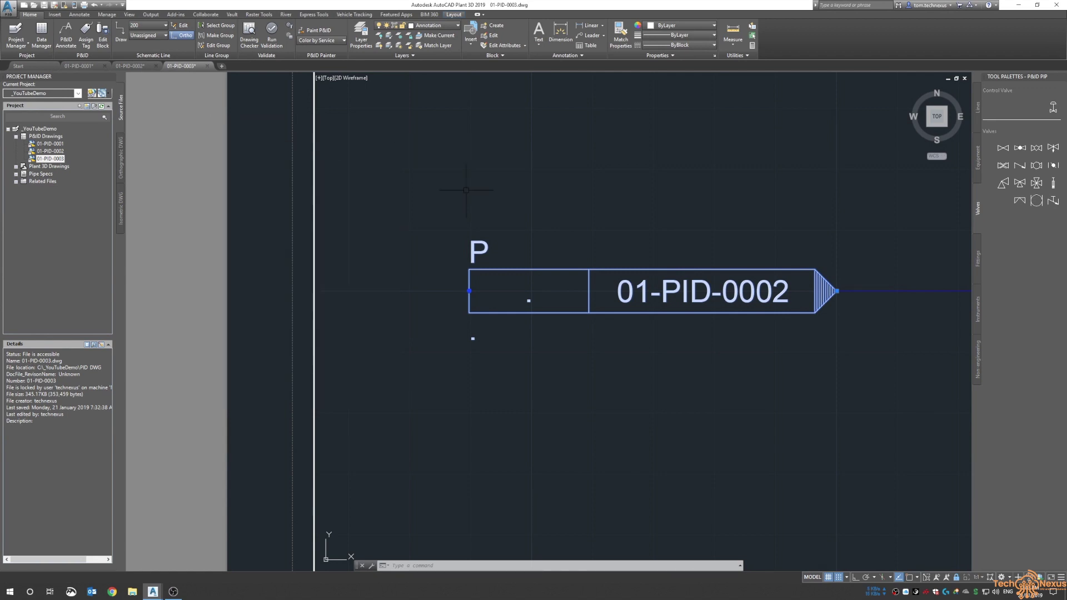
type("z")
key("Return")
Zoom extents on 01-PID-0003 and return to the sheet layout
type("e")
key("Return")
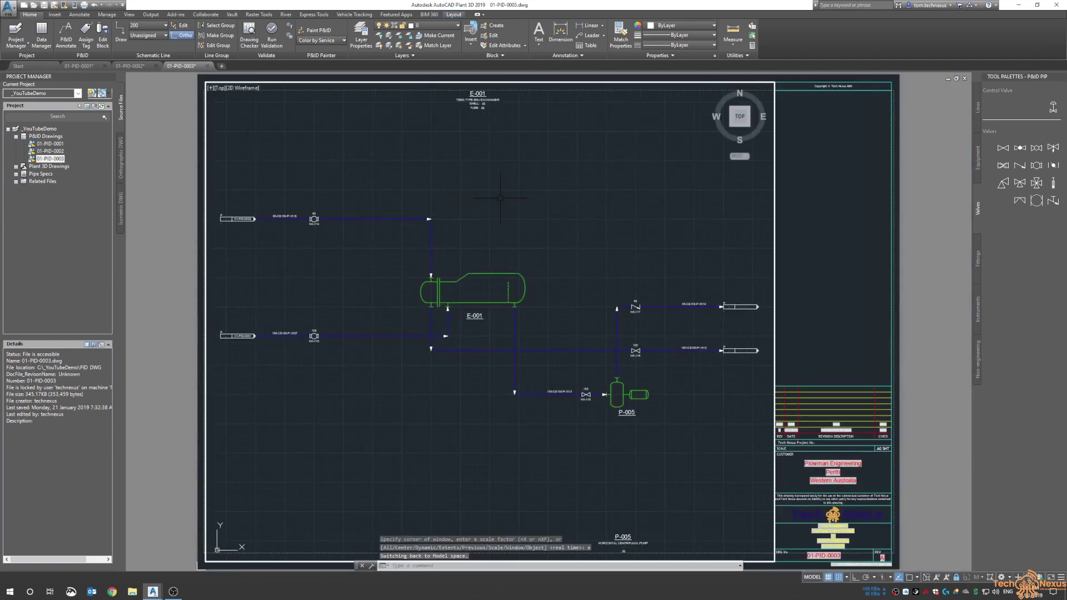
double_click(798, 220)
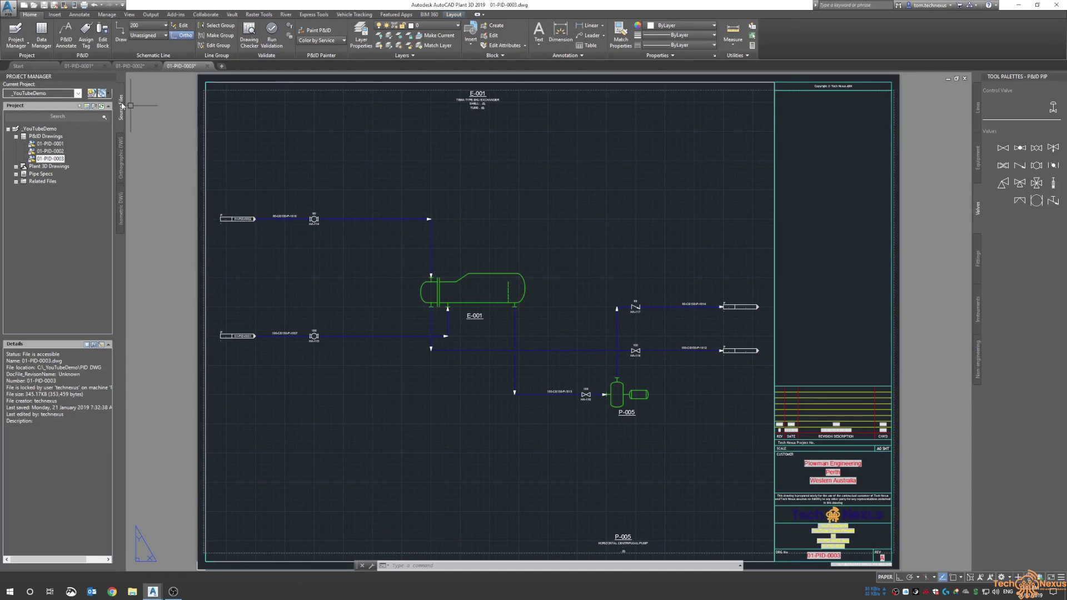
Switch to 01-PID-0001 and zoom extents to show tank TK-001 with pumps P-001 and P-002
left_click(89, 66)
type("z")
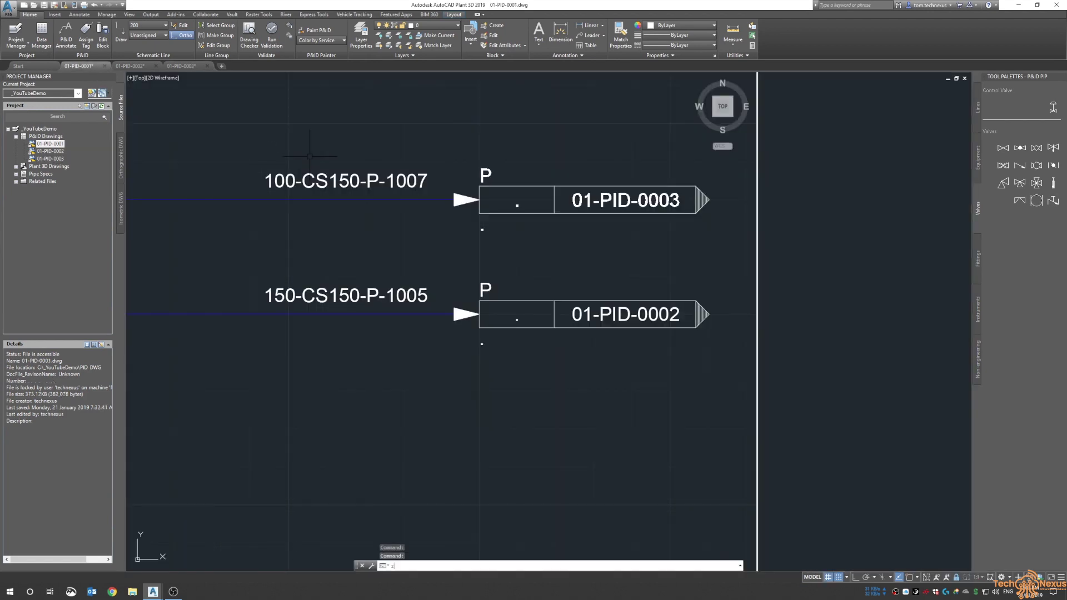
key("Return")
type("e")
key("Return")
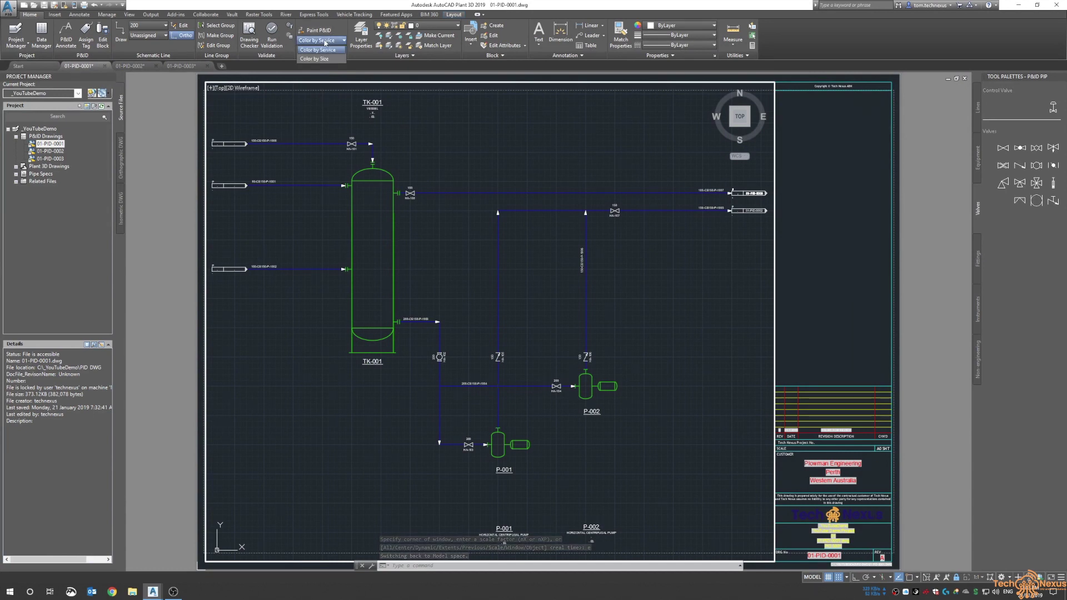
left_click(318, 30)
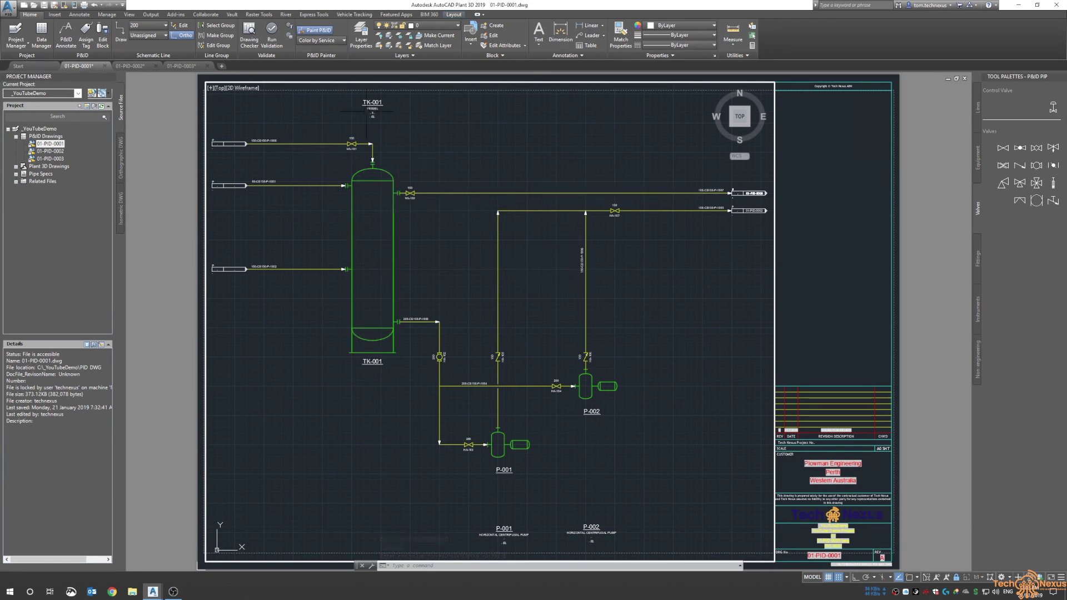
left_click(315, 32)
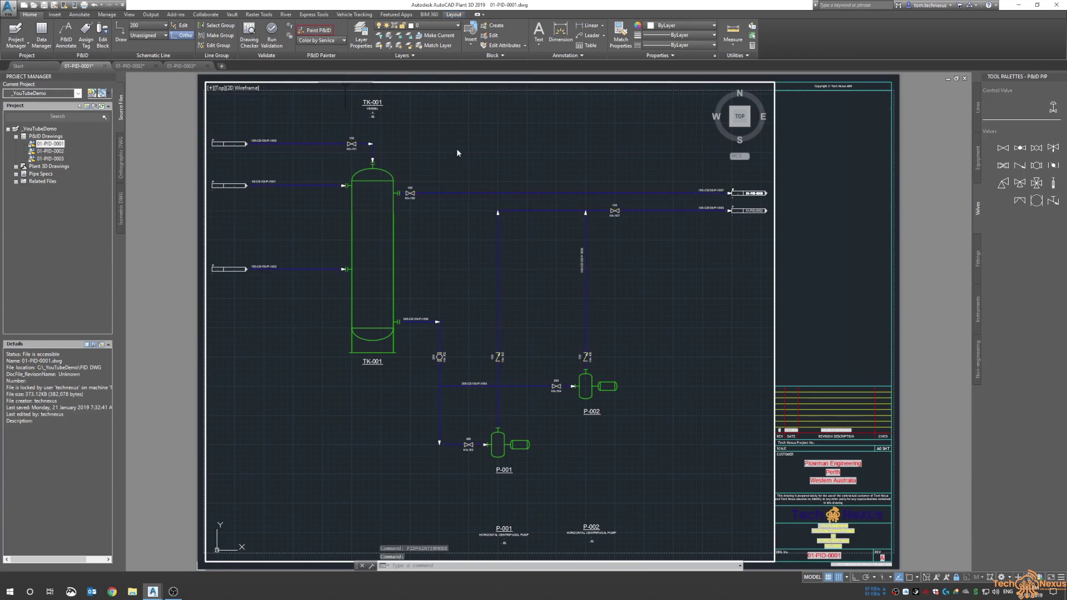
left_click(328, 40)
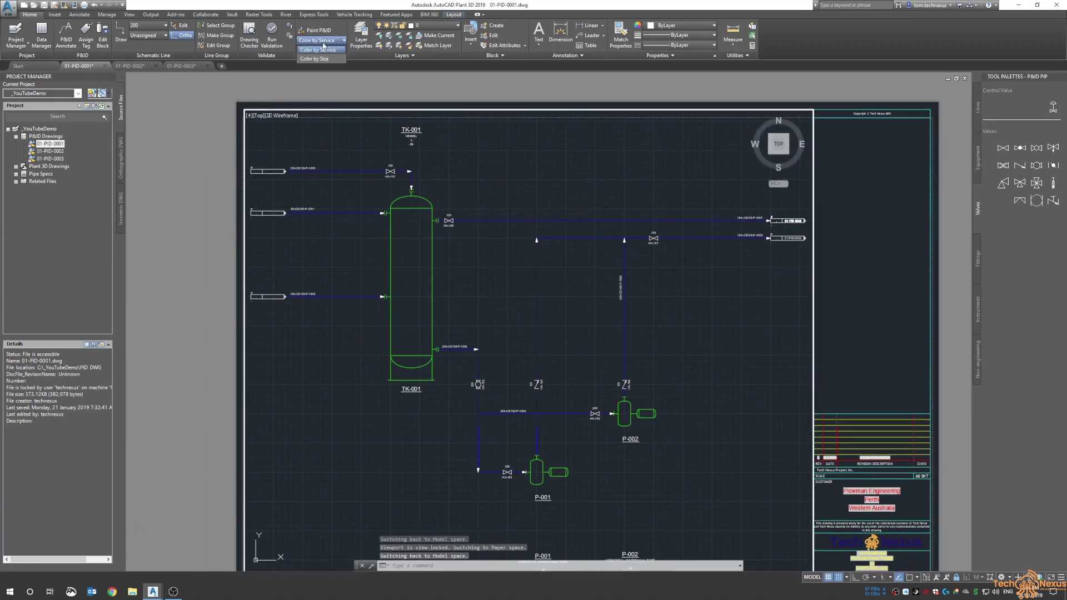
Colour the pipelines by line size in P&ID Painter and inspect the pumps and lower lines
left_click(320, 59)
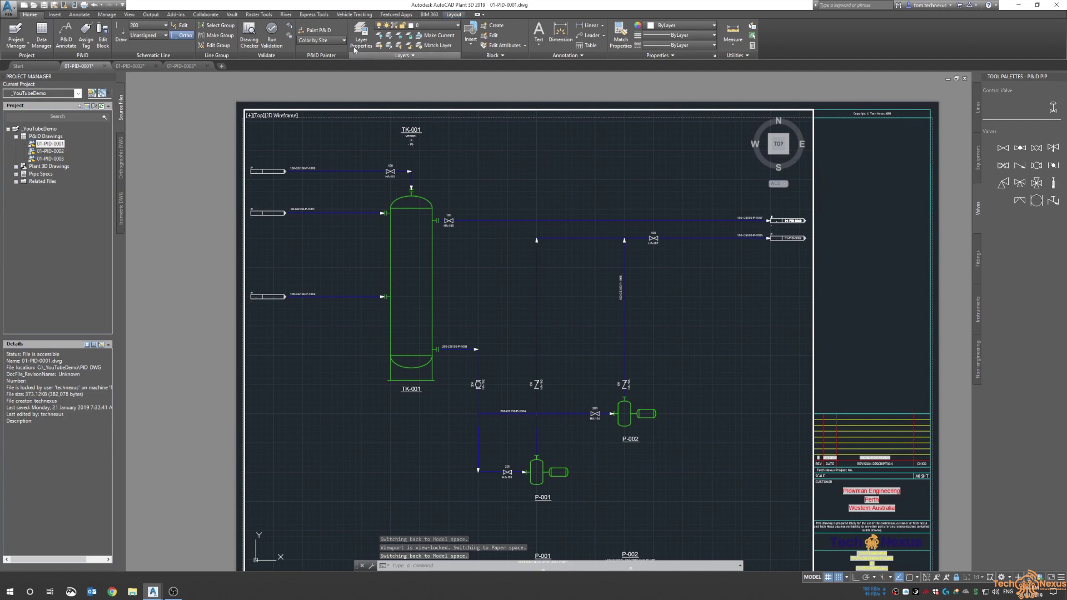
middle_click_drag(554, 194, 505, 181)
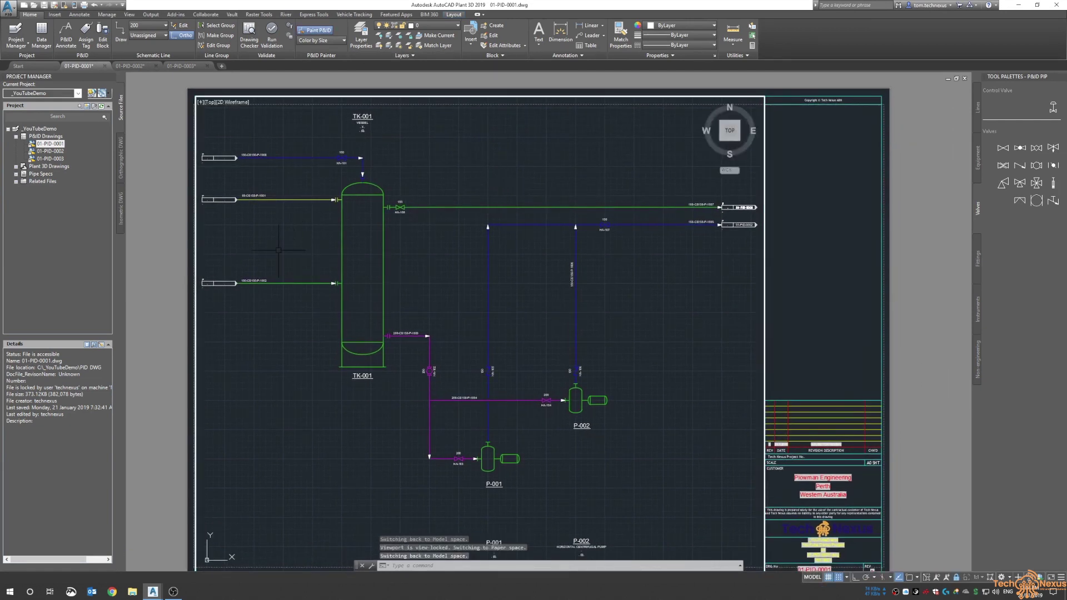
scroll(278, 250, "up", 2)
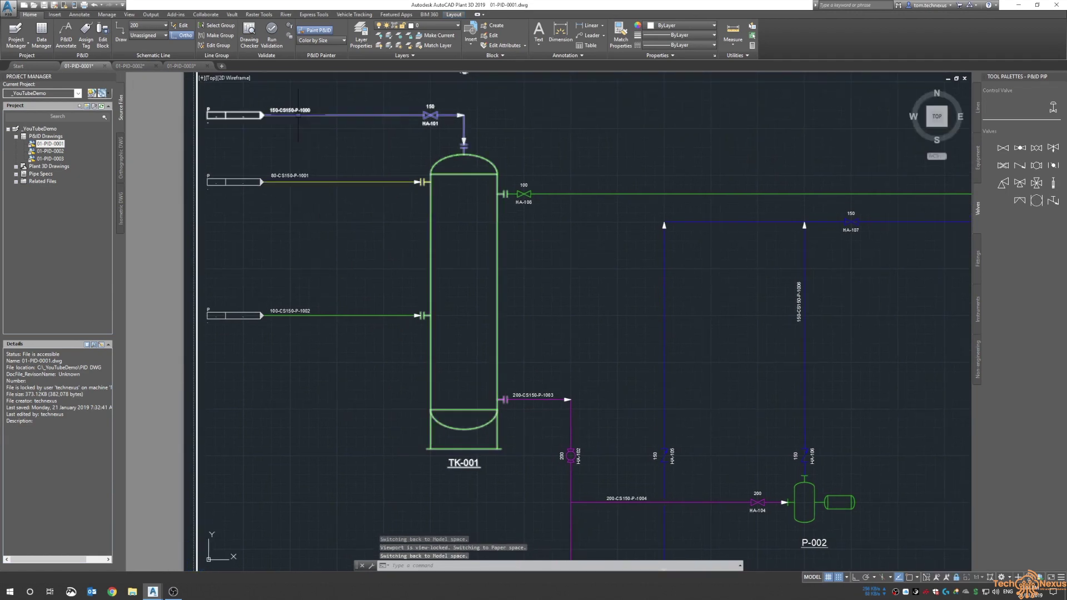
middle_click_drag(433, 223, 263, 112)
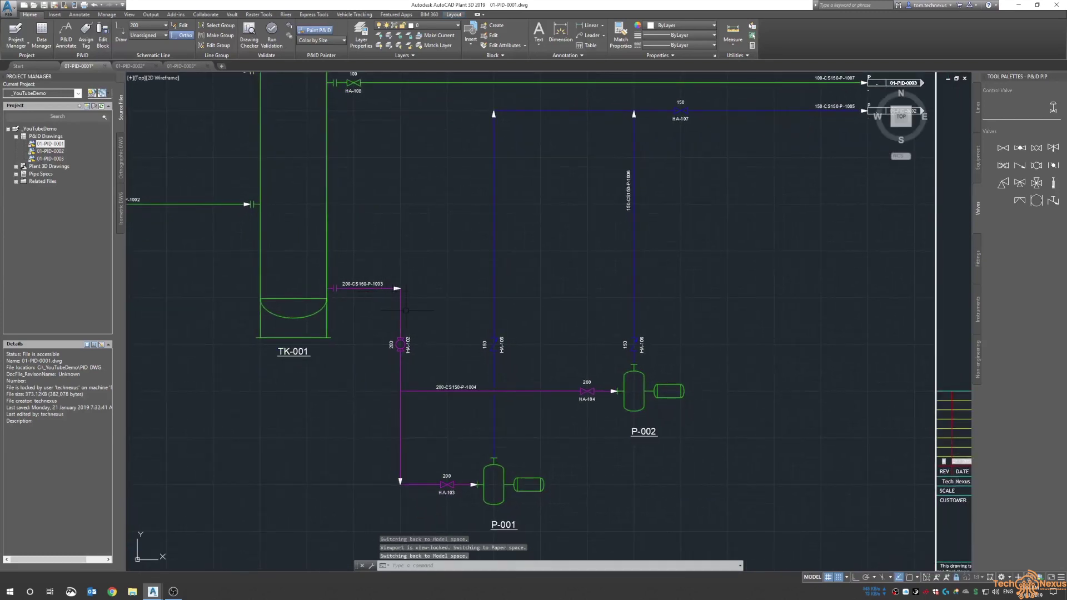
Switch Paint P&ID off so all lines return to blue, then zoom extents
left_click(314, 30)
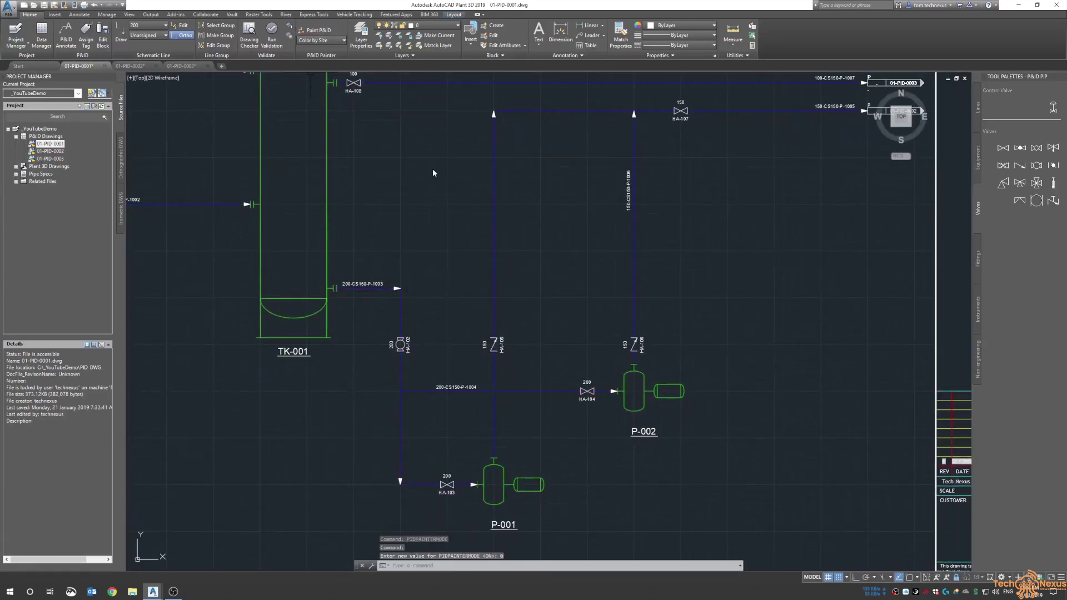
type("z")
key("Return")
type("e")
key("Return")
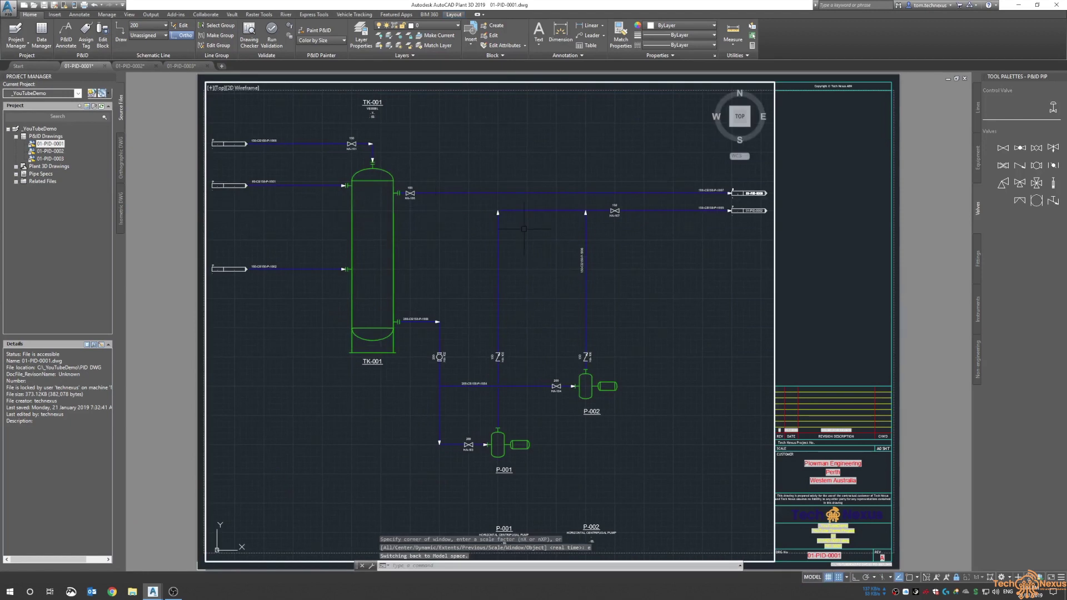
Return to paper space, fit the sheet, and open Data Manager with 01-PID-0001's 28 records
double_click(816, 268)
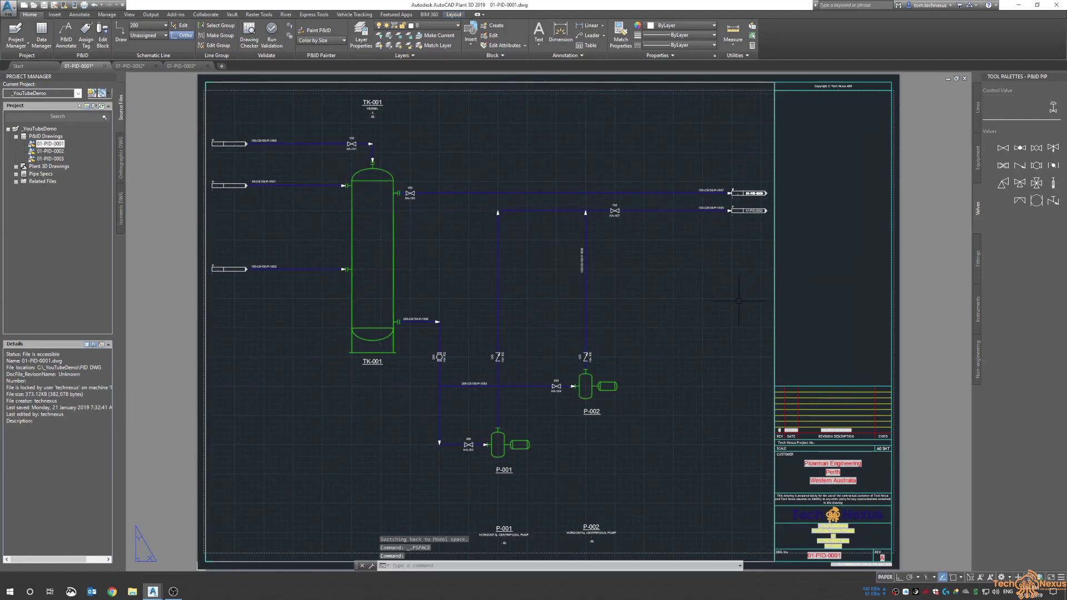
type("z")
key("Return")
type("e")
key("Return")
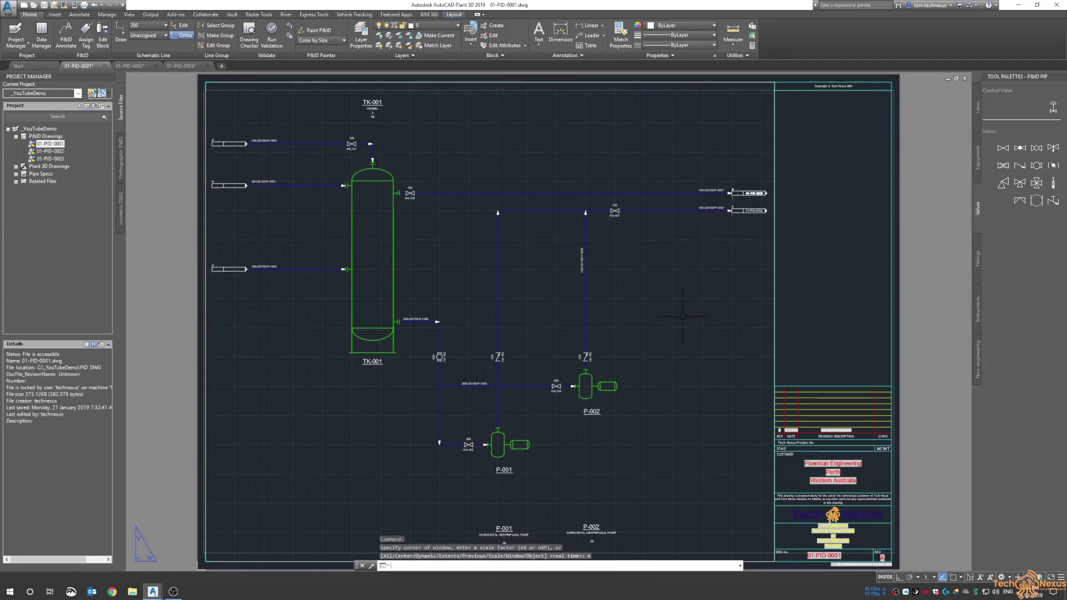
middle_click_drag(684, 344, 653, 269)
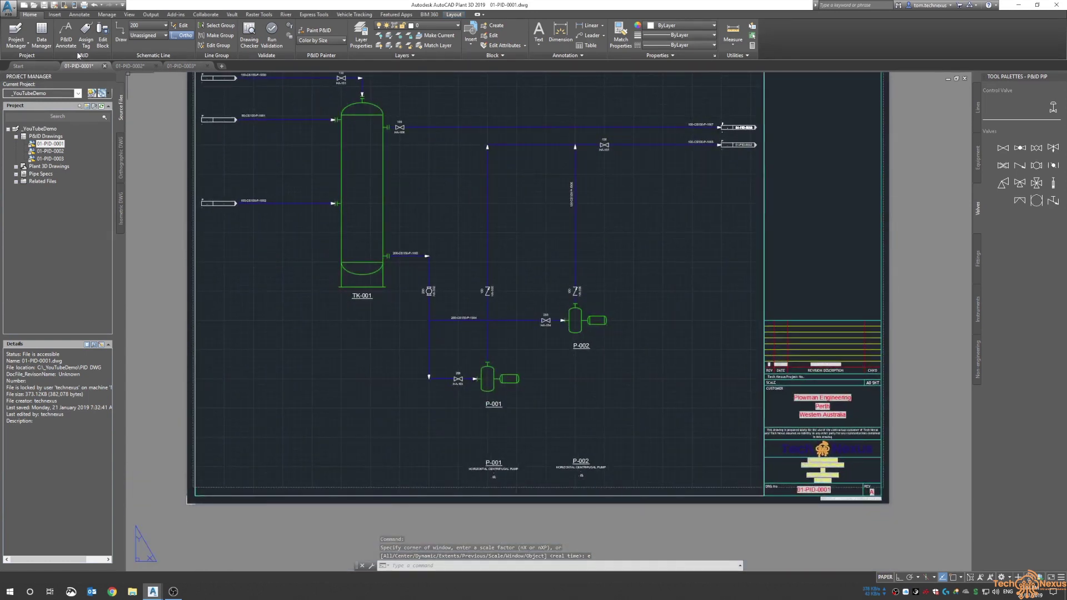
left_click(42, 37)
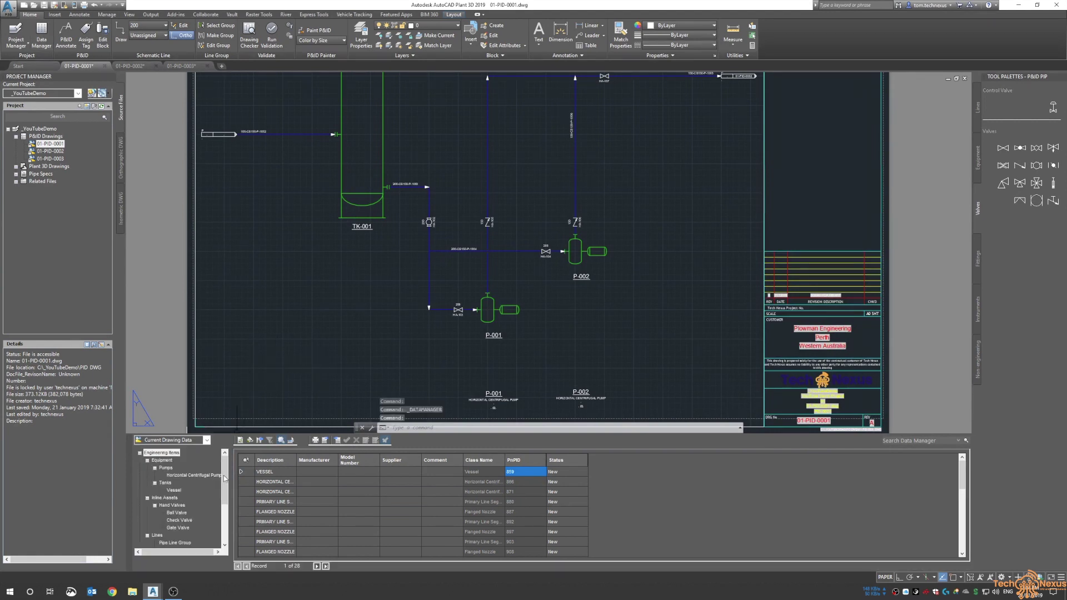
Show the 8 CS150 Primary Line Segments and review their last columns, including design pressure and temperature
scroll(201, 498, "down", 3)
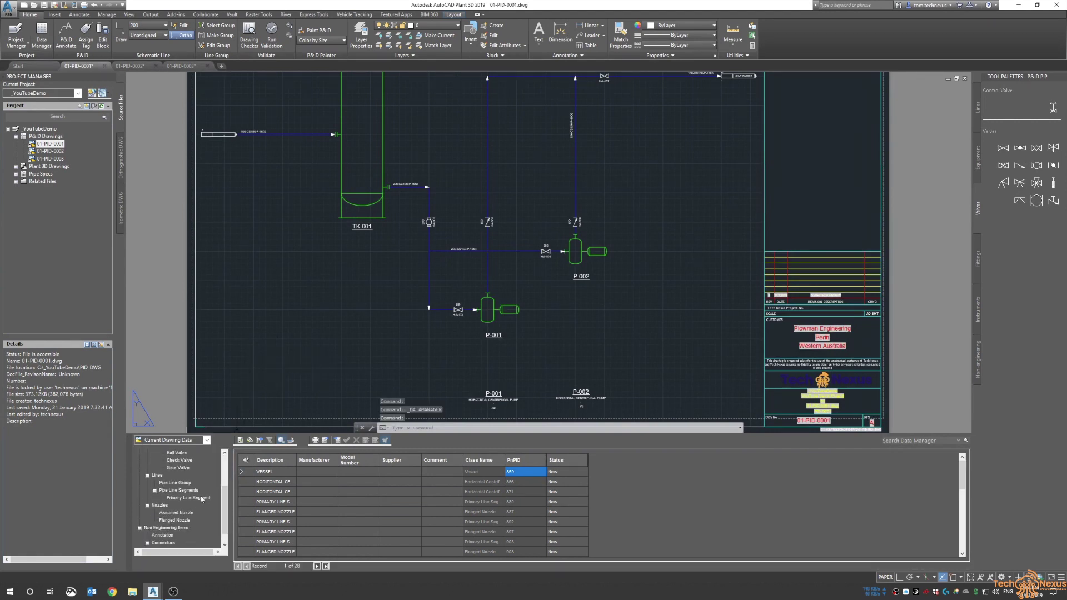
left_click(201, 498)
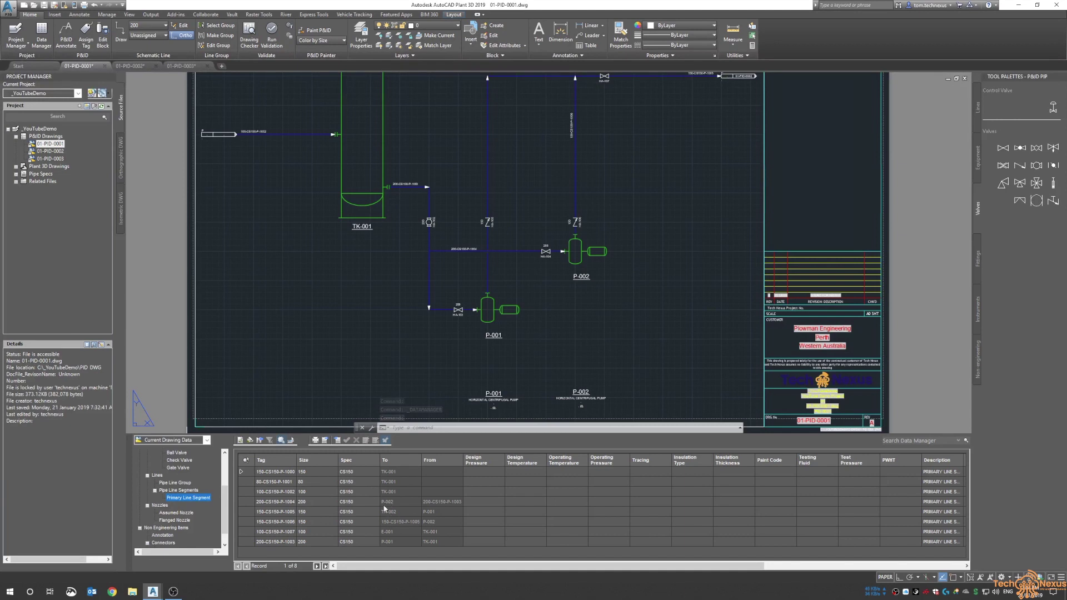
left_click(265, 491)
key("End")
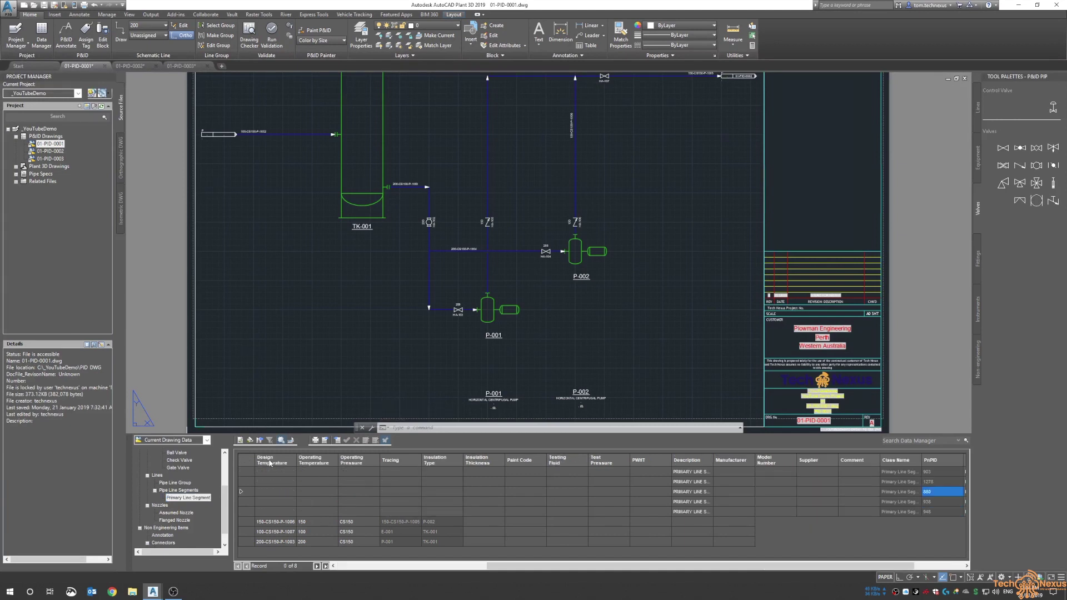
left_click(466, 566)
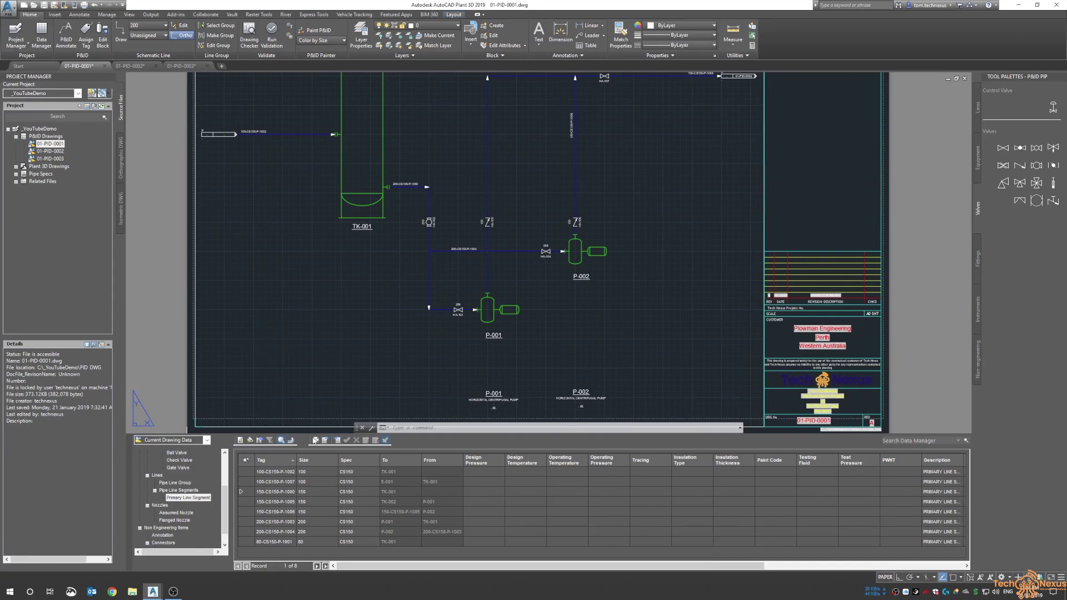
Export the primary line segment data to the Desktop as 01-PID-0001-Primary Line Segment.xls, then start Excel
left_click(314, 440)
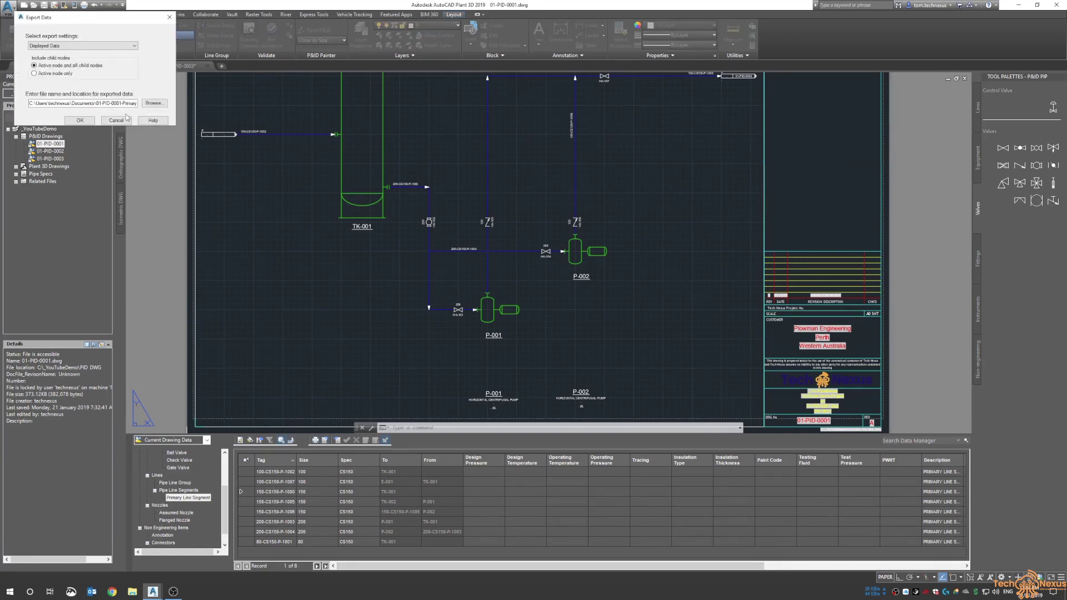
left_click_drag(97, 23, 356, 106)
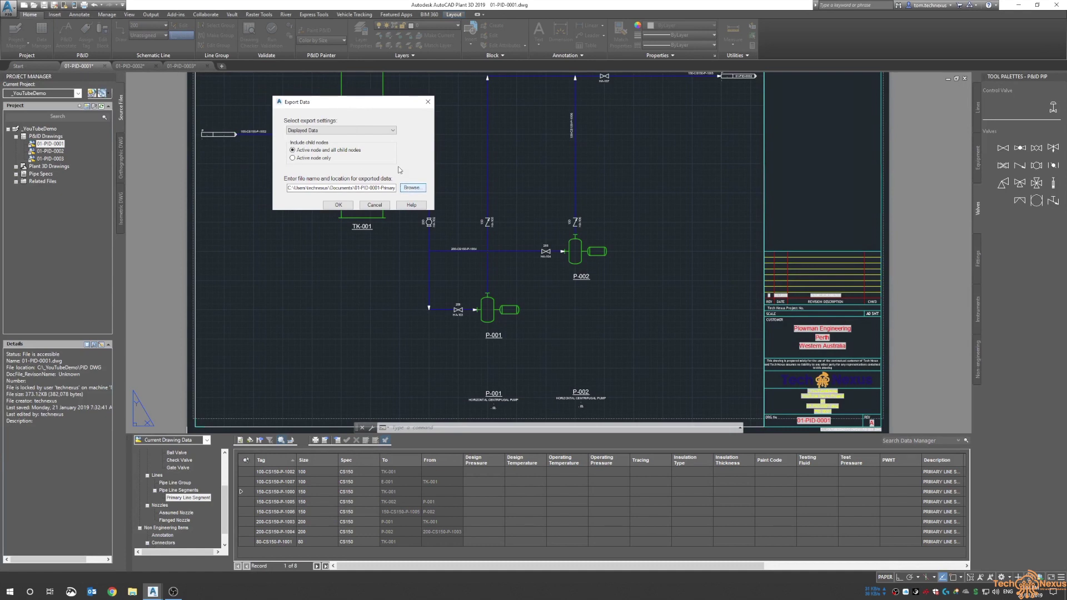
left_click(412, 188)
left_click(246, 160)
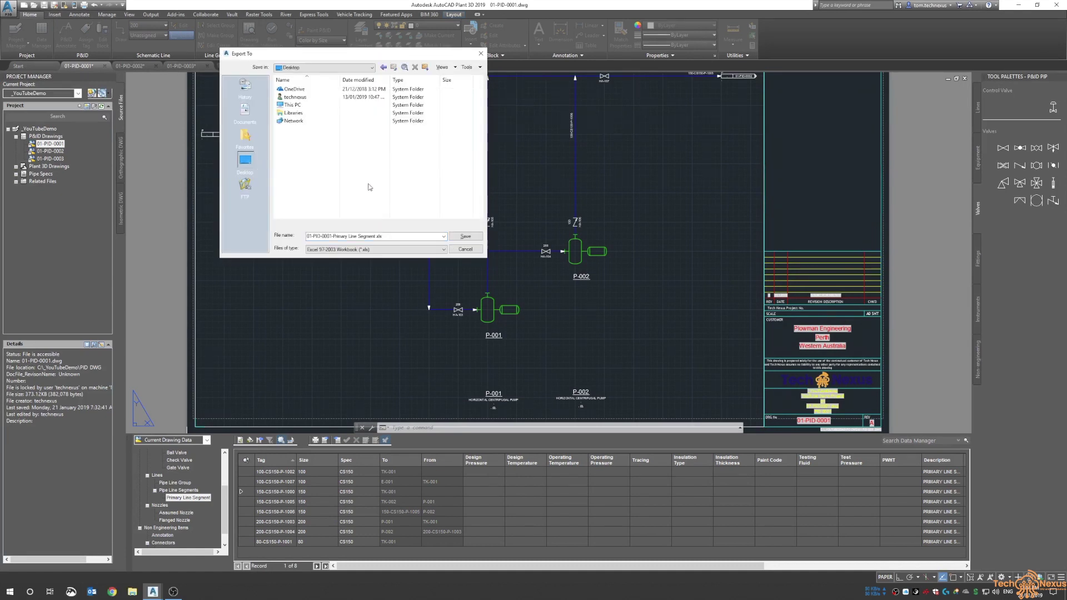
left_click(457, 237)
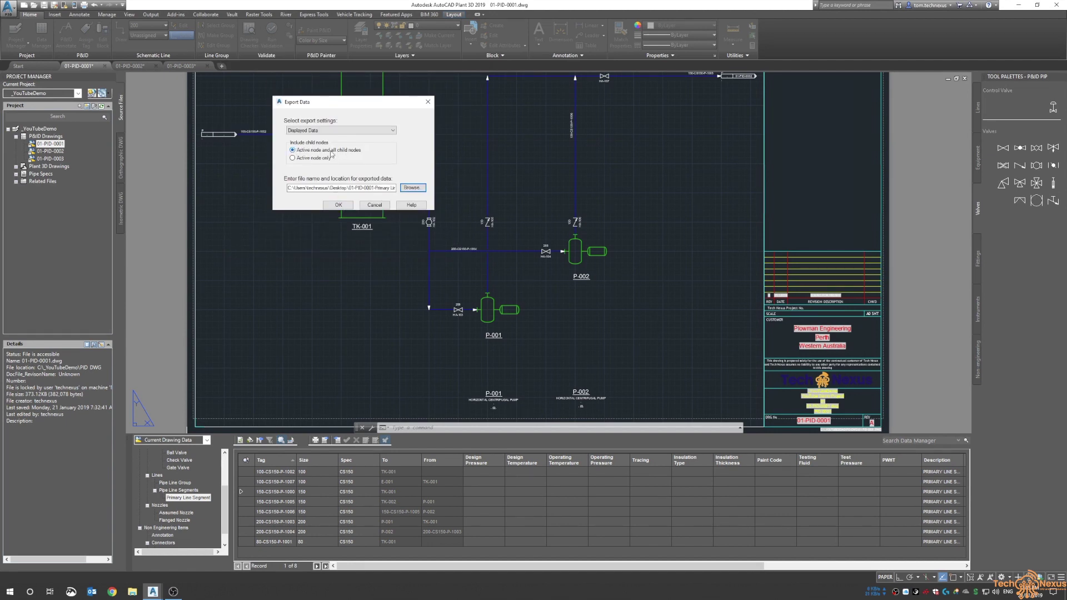
left_click(338, 206)
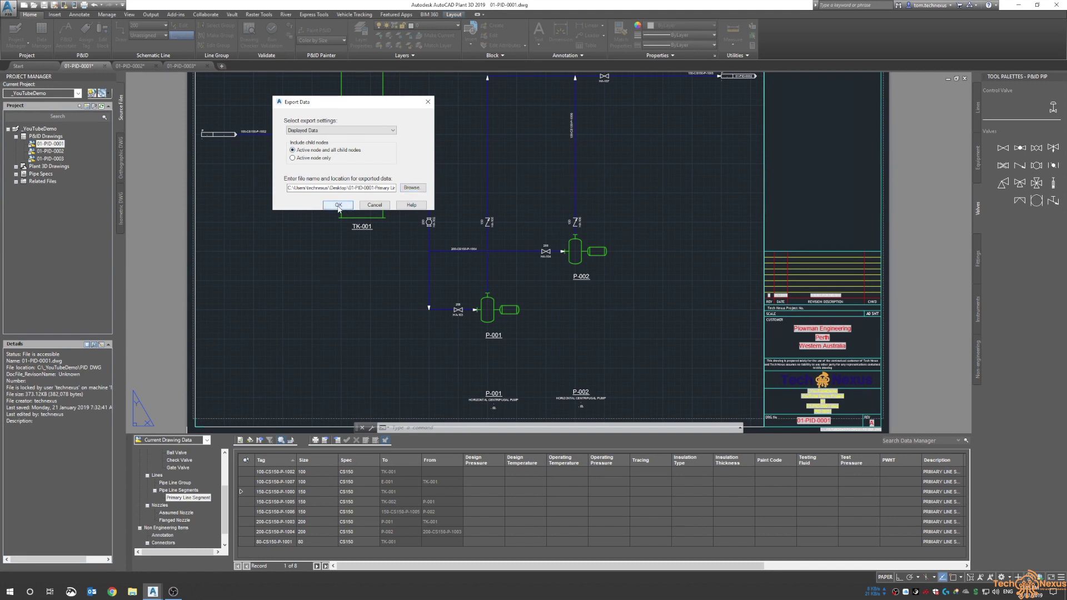
left_click(11, 594)
left_click(240, 360)
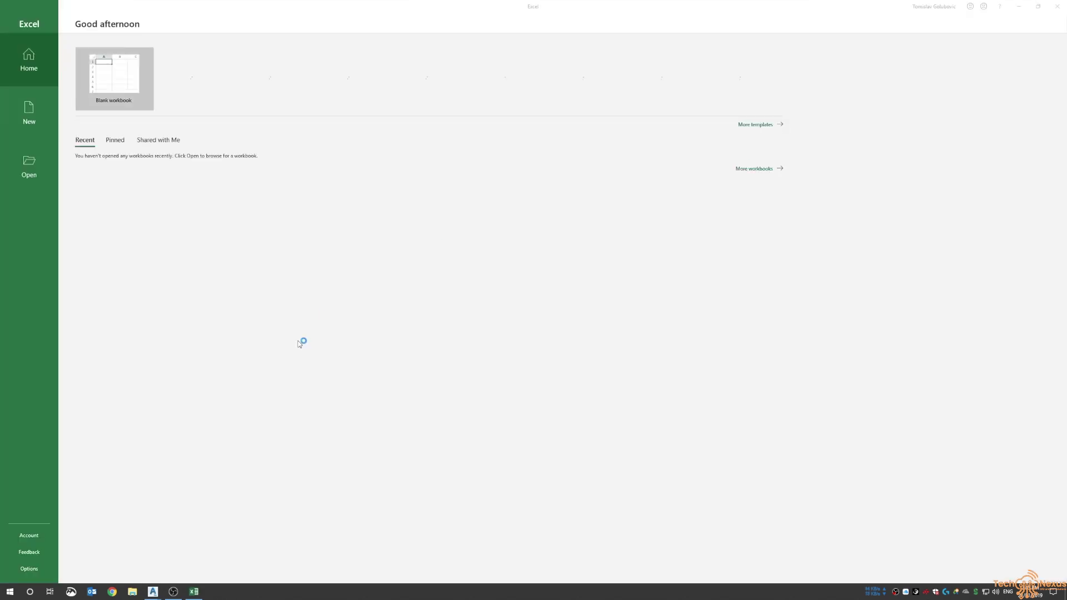
Locate the export on the Desktop and open 01-PID-0001-Primary Line Segment.xls in Excel
mouse_move(154, 593)
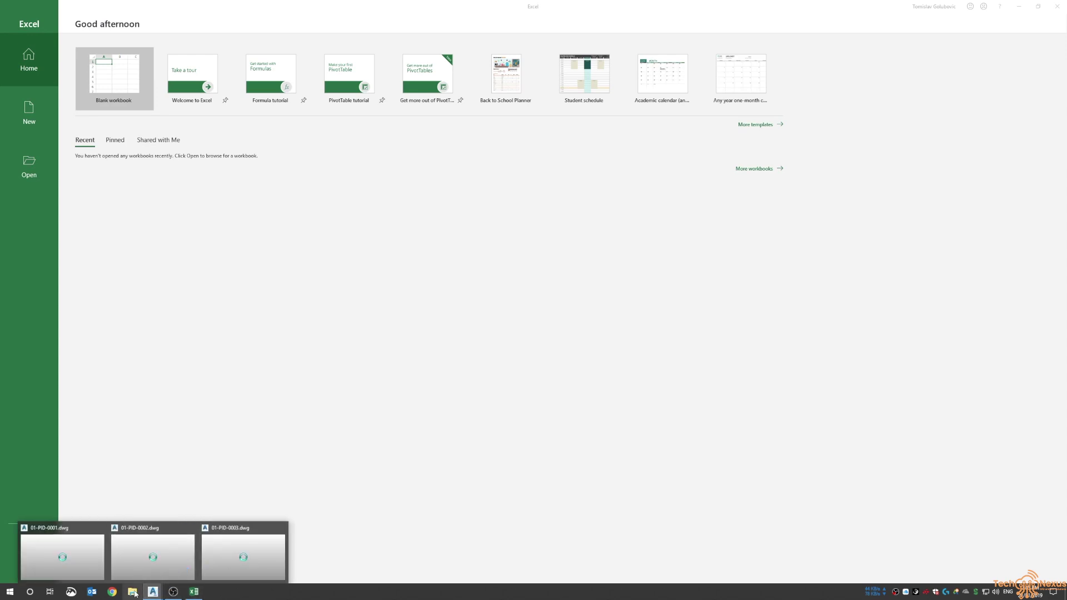
key("super+e")
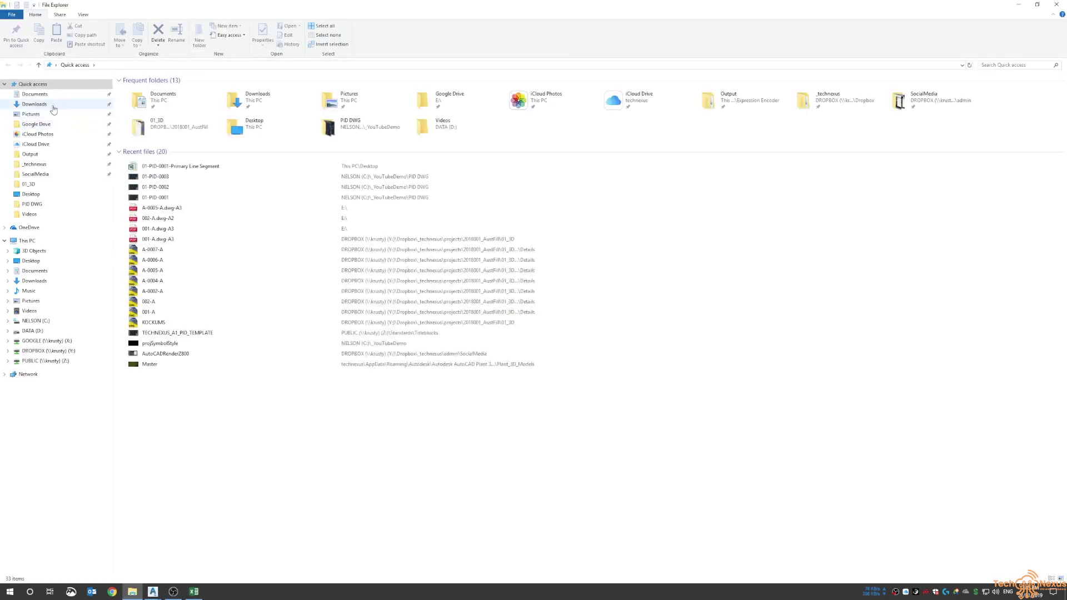
left_click(49, 197)
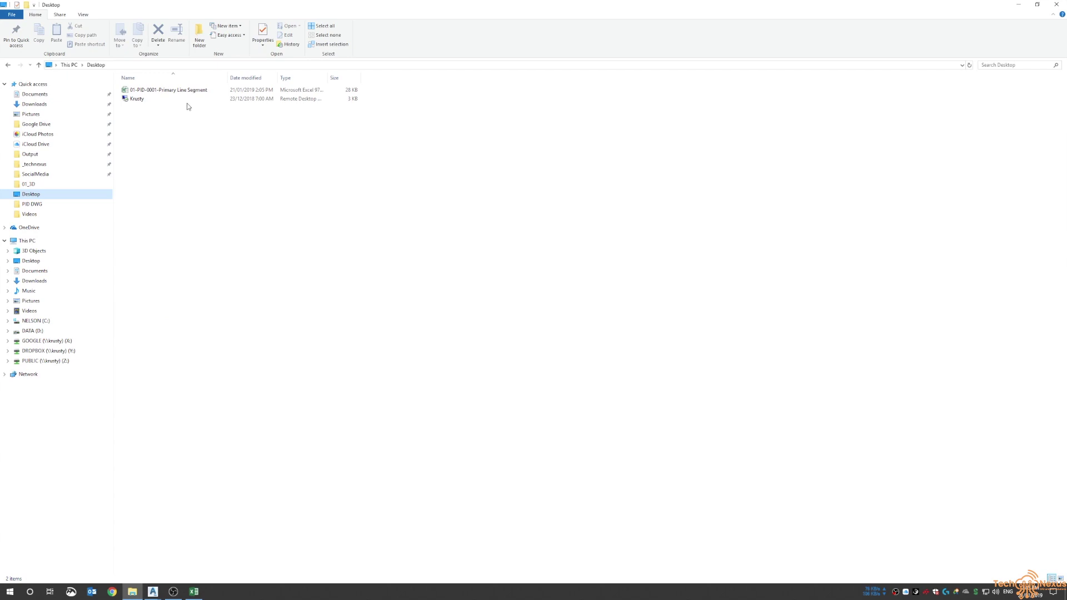
left_click(177, 92)
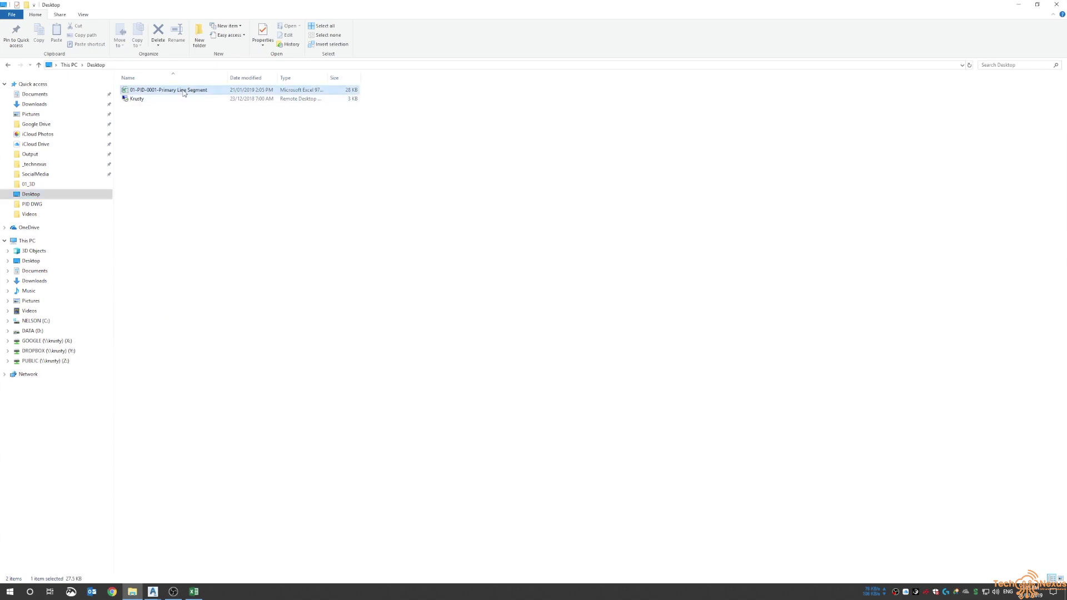
left_click(193, 591)
left_click(33, 176)
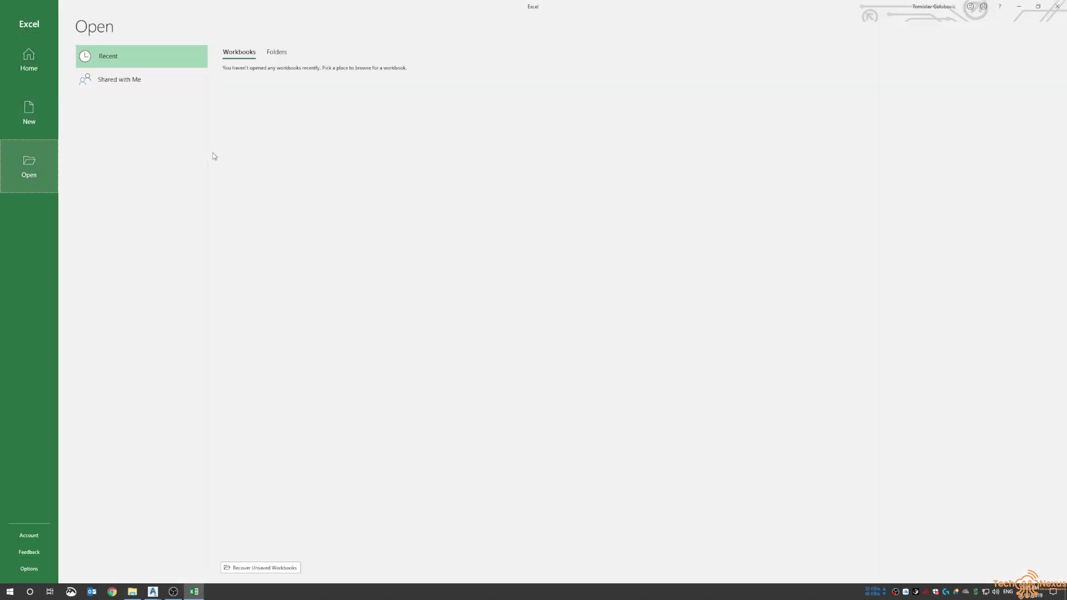
left_click(122, 199)
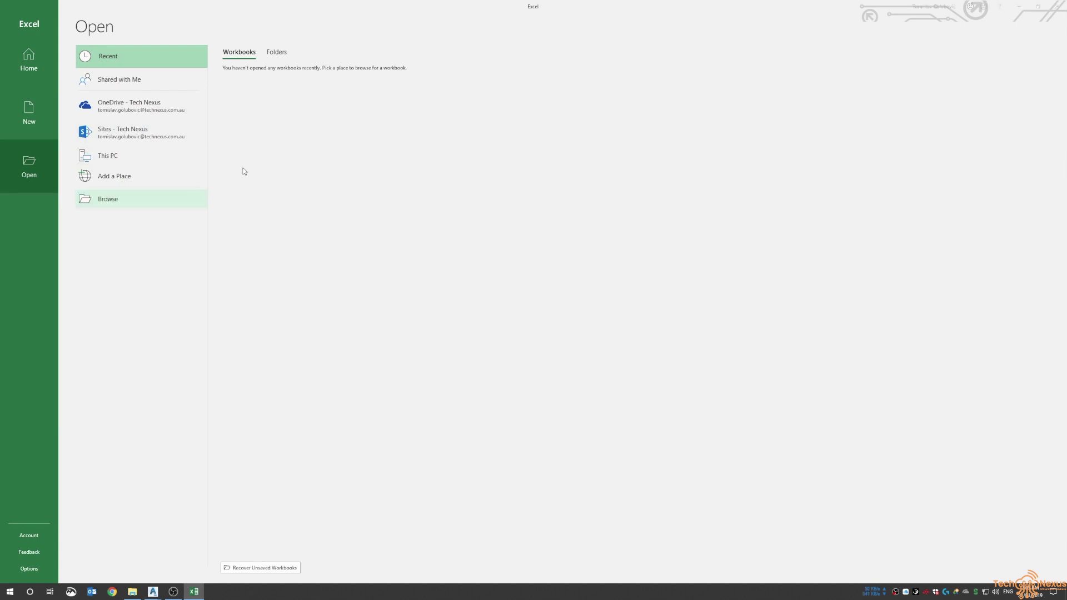
left_click(34, 156)
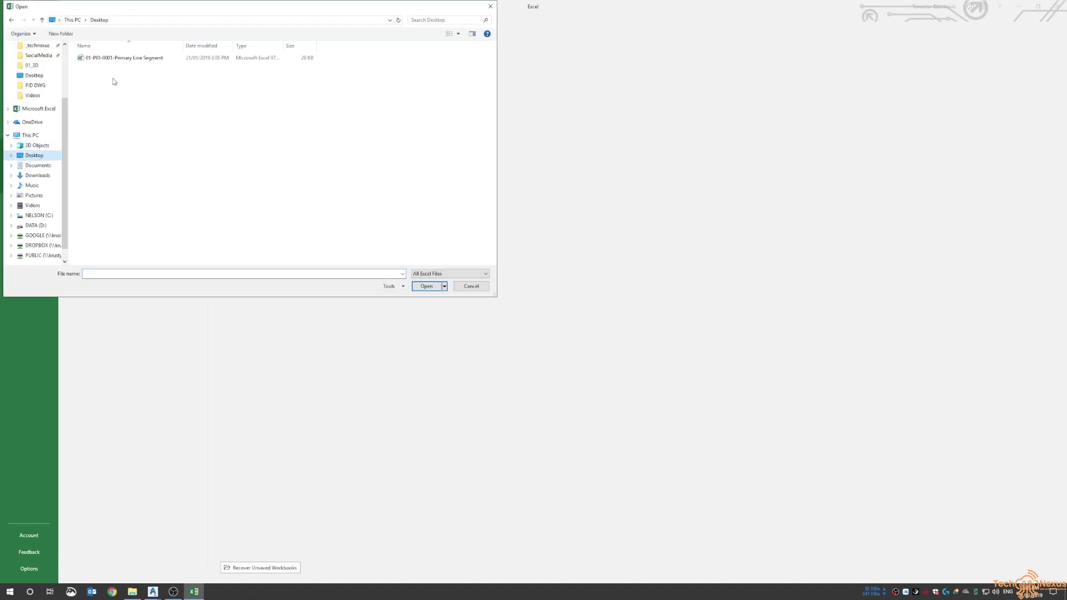
double_click(114, 58)
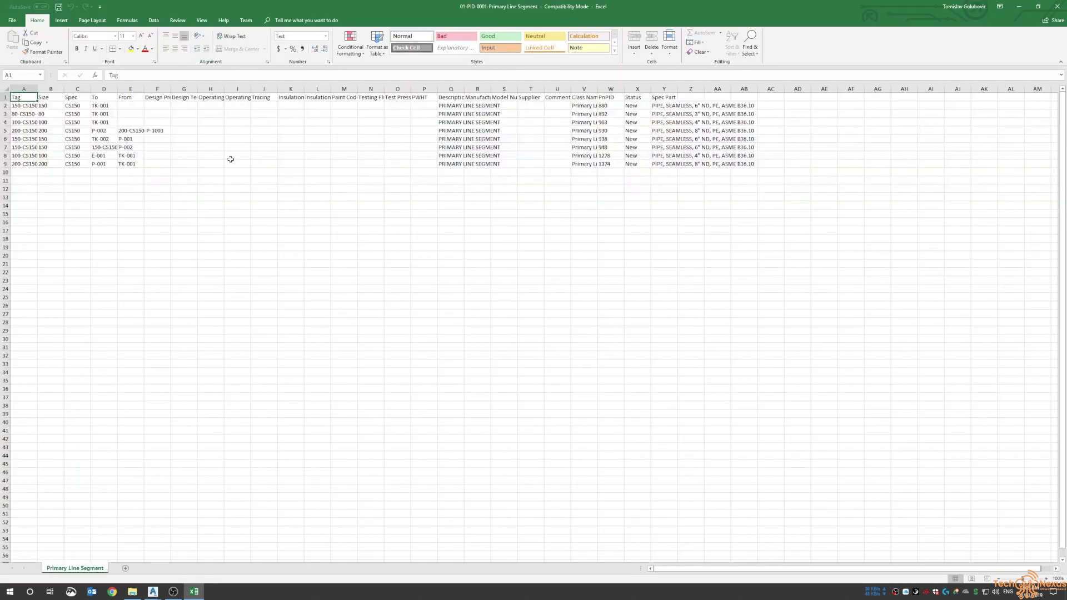
Autofit all worksheet columns and check the pressure and temperature cells in row 2
left_click(4, 89)
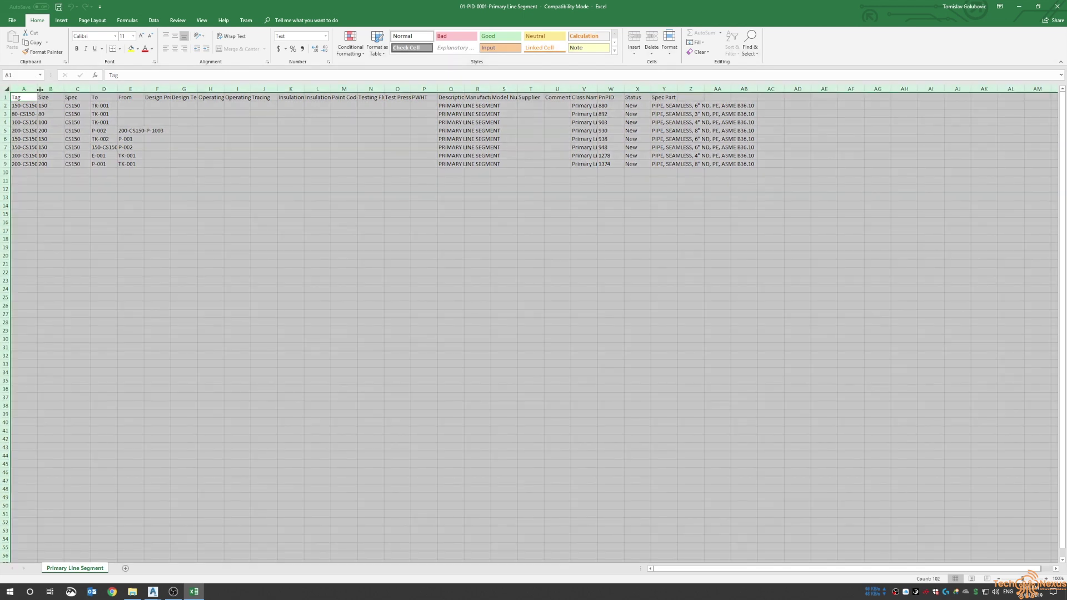
double_click(38, 89)
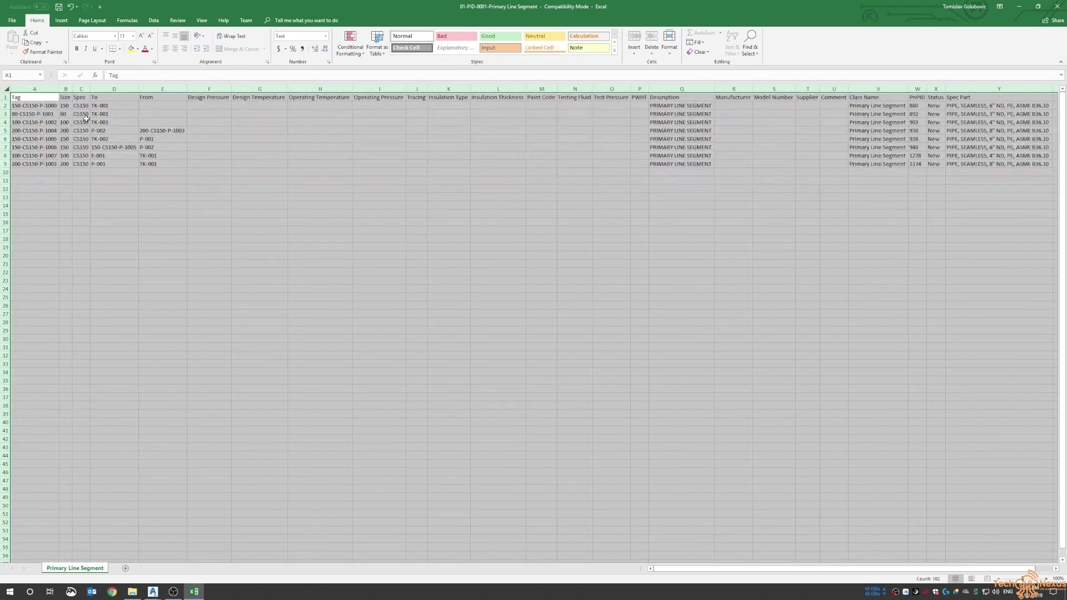
left_click(191, 106)
left_click(272, 107)
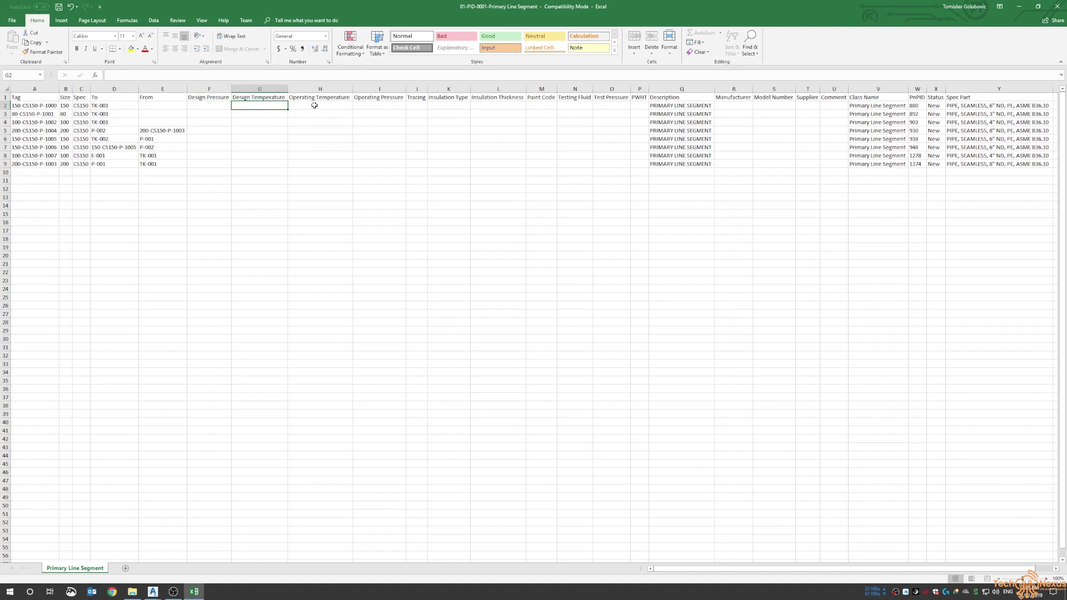
left_click(334, 106)
left_click(370, 107)
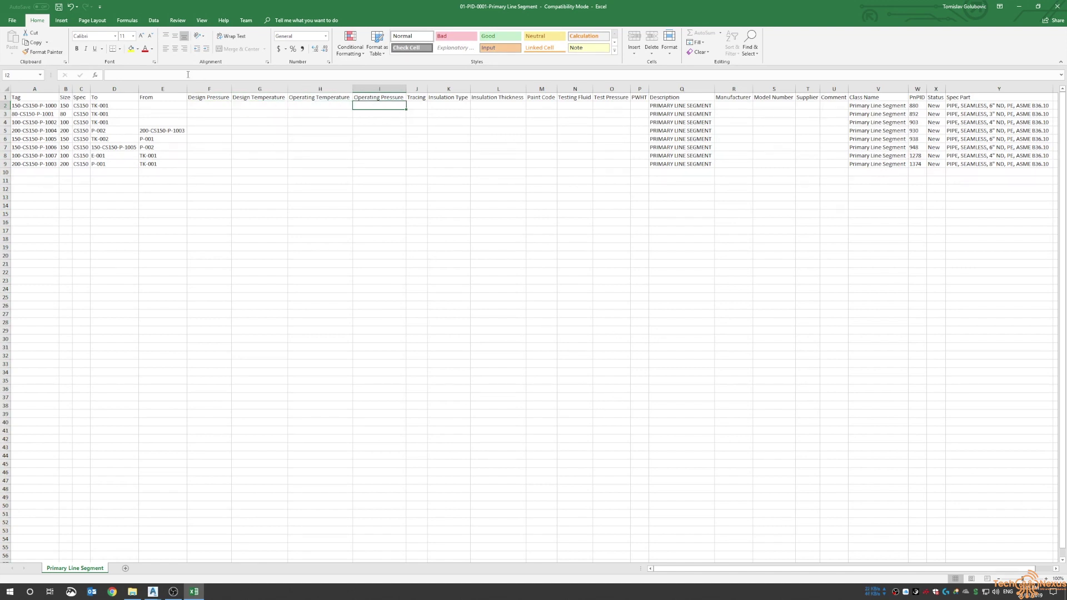
Enter 1000, 100, 90 and 900 in cells F2 through I2
left_click(197, 106)
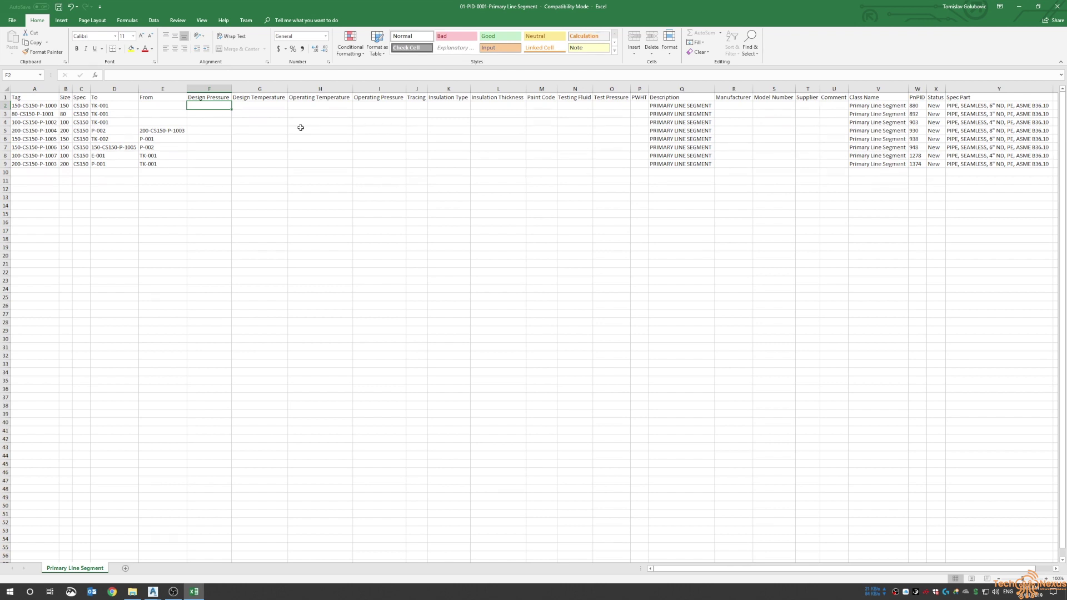
type("1000")
key("Return")
left_click(279, 105)
type("100")
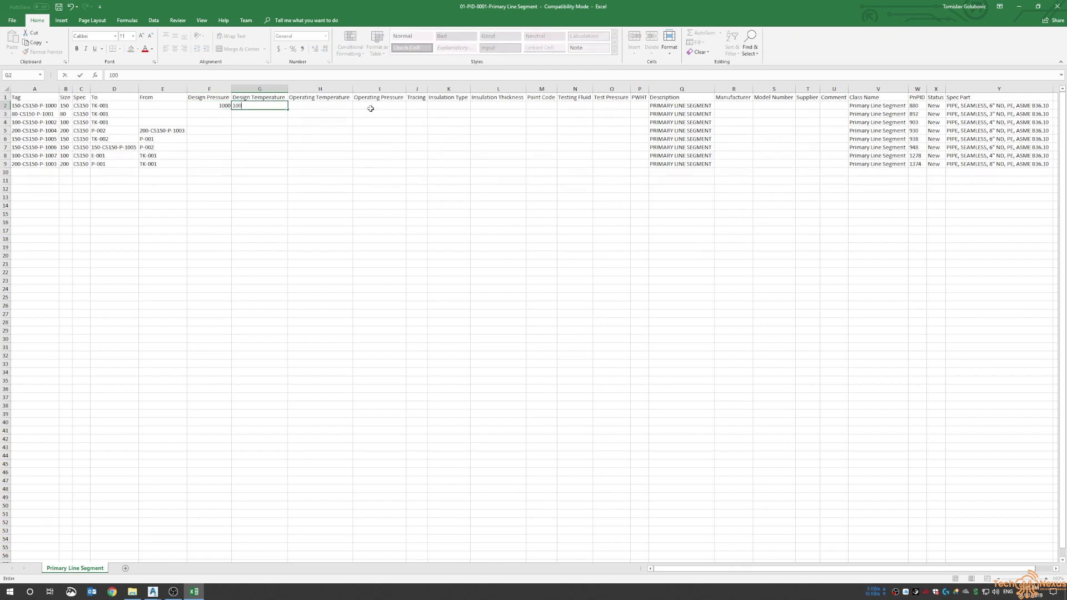
key("Tab")
type("90")
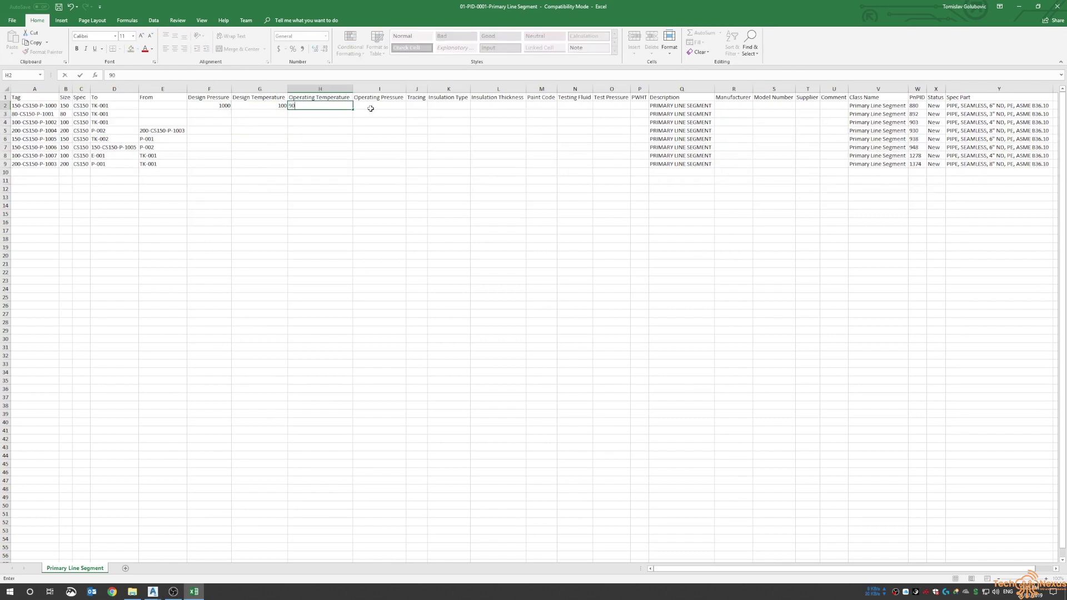
key("Tab")
type("900")
left_click(372, 111)
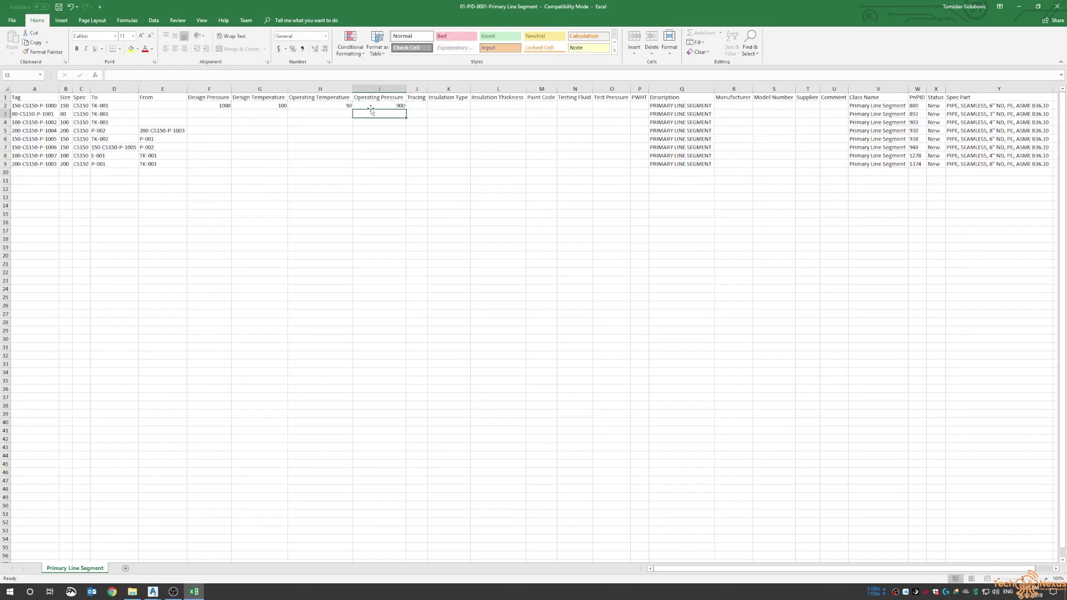
left_click(415, 147)
Fill F2:I9 down with Ctrl+D, save the workbook and close Excel
left_click_drag(212, 106, 354, 162)
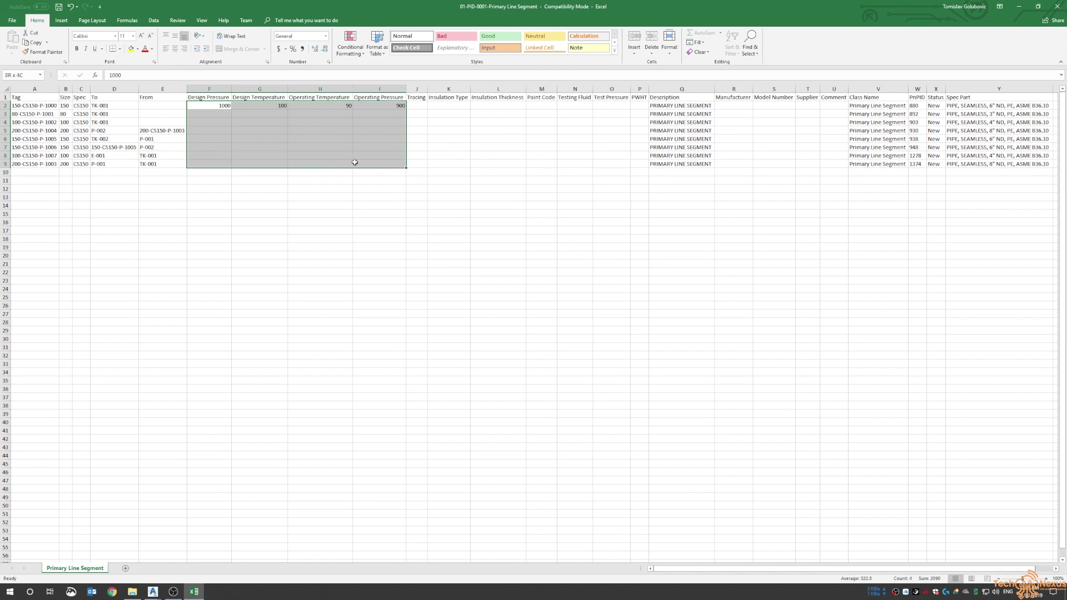
key("ctrl+d")
left_click(239, 129)
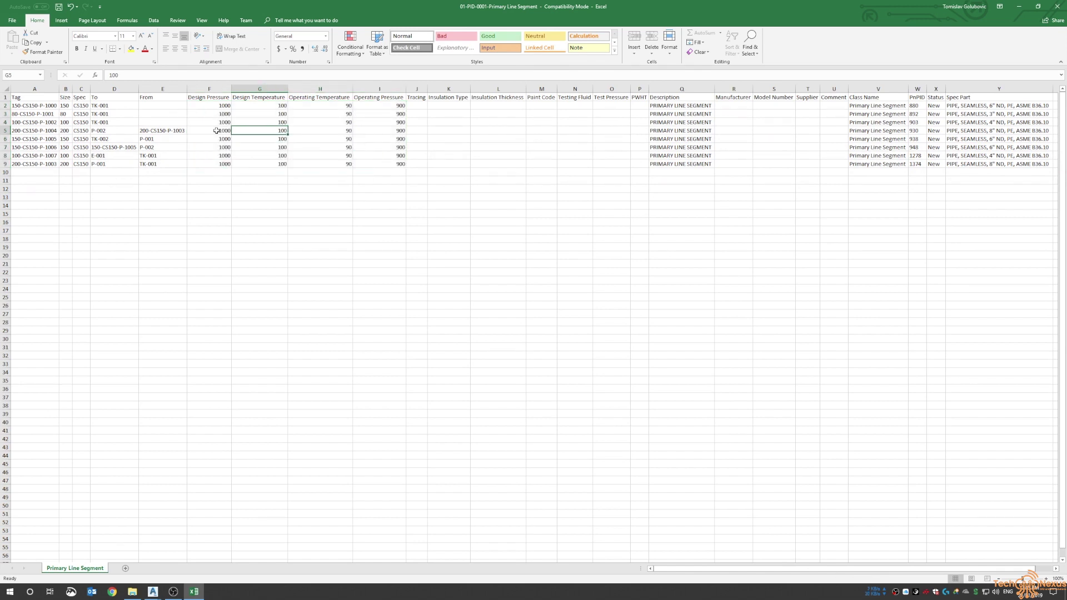
left_click(336, 147)
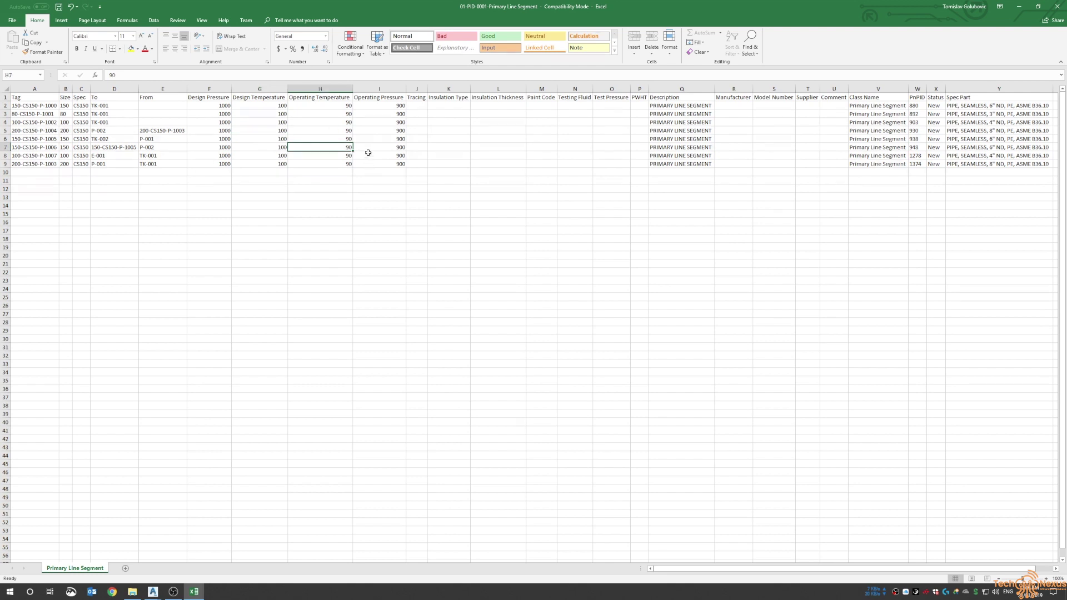
left_click(58, 8)
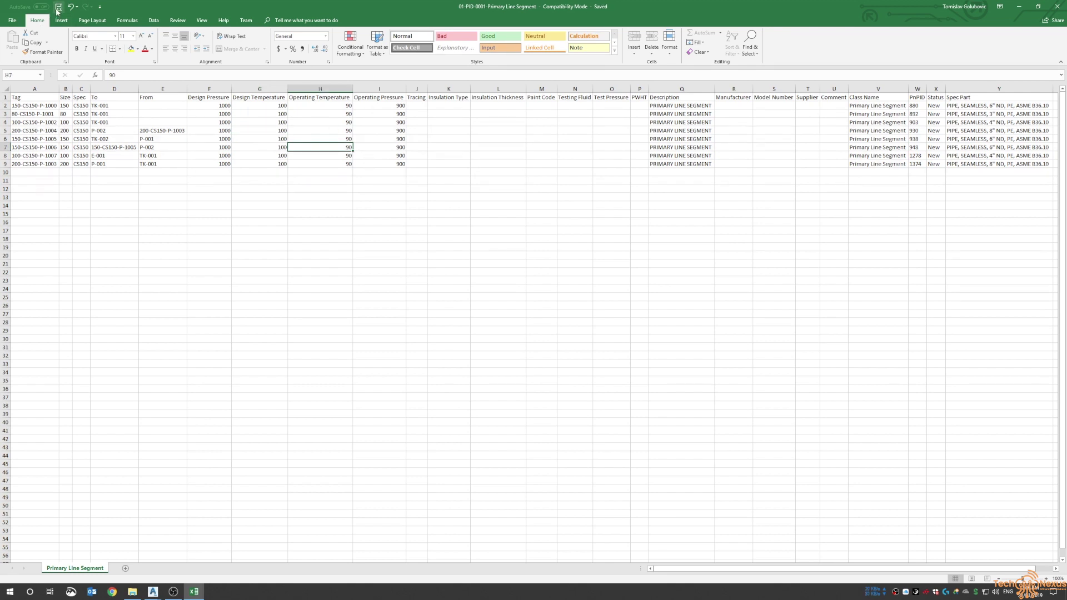
left_click(1056, 7)
Import the edited Primary Line Segment workbook from the Desktop into 01-PID-0001's Data Manager
mouse_move(152, 594)
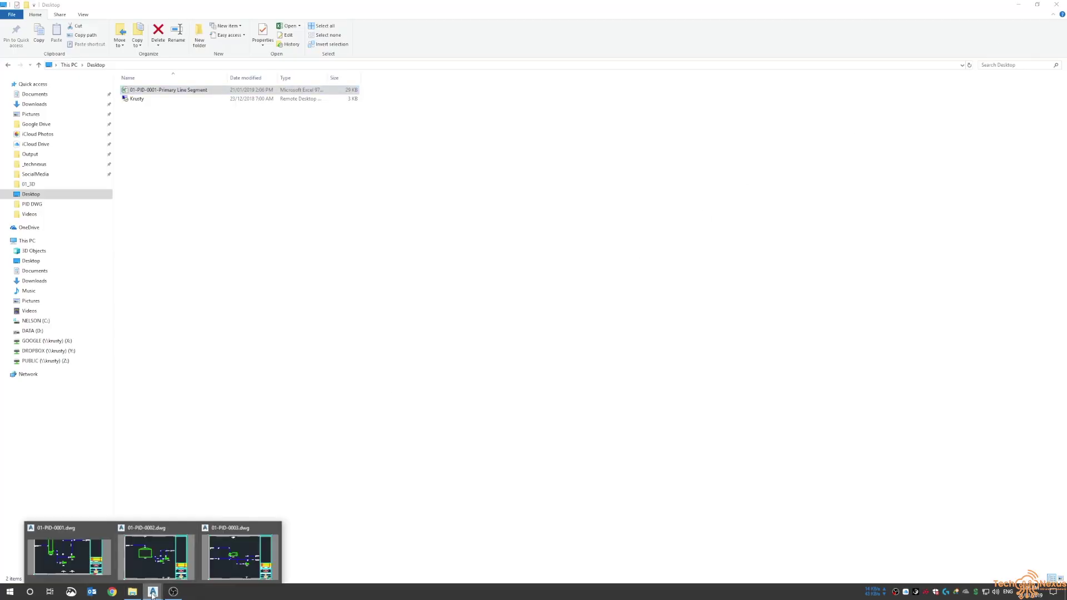
left_click(77, 561)
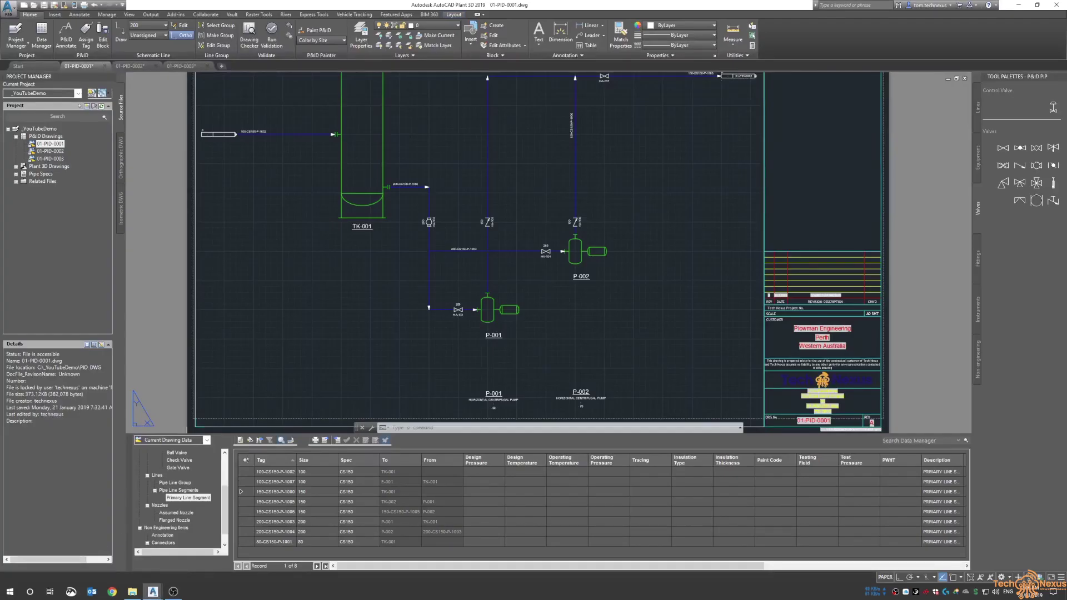
left_click(338, 440)
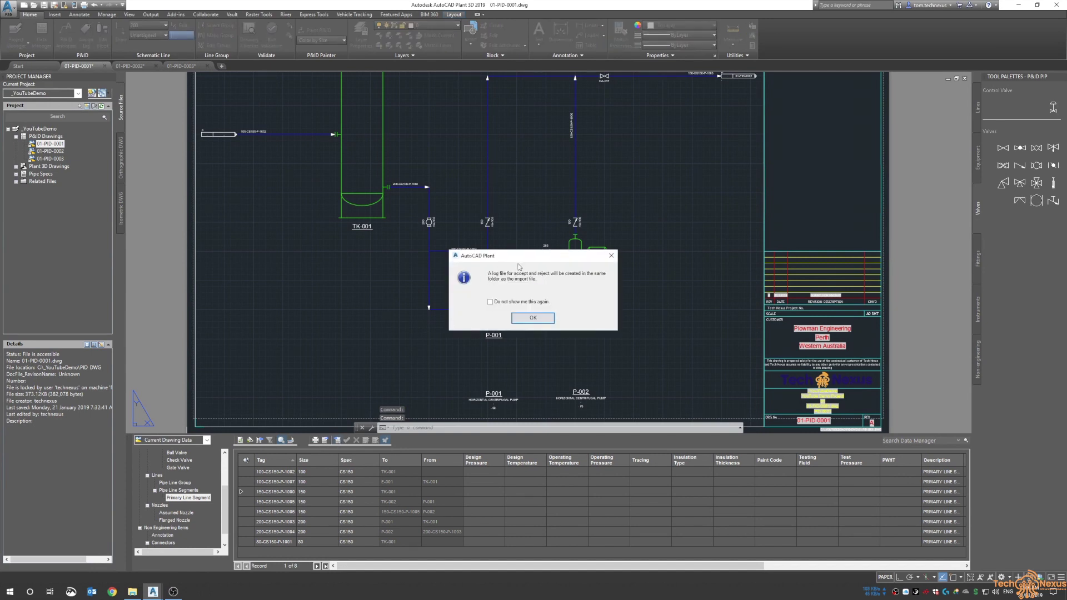
left_click(525, 318)
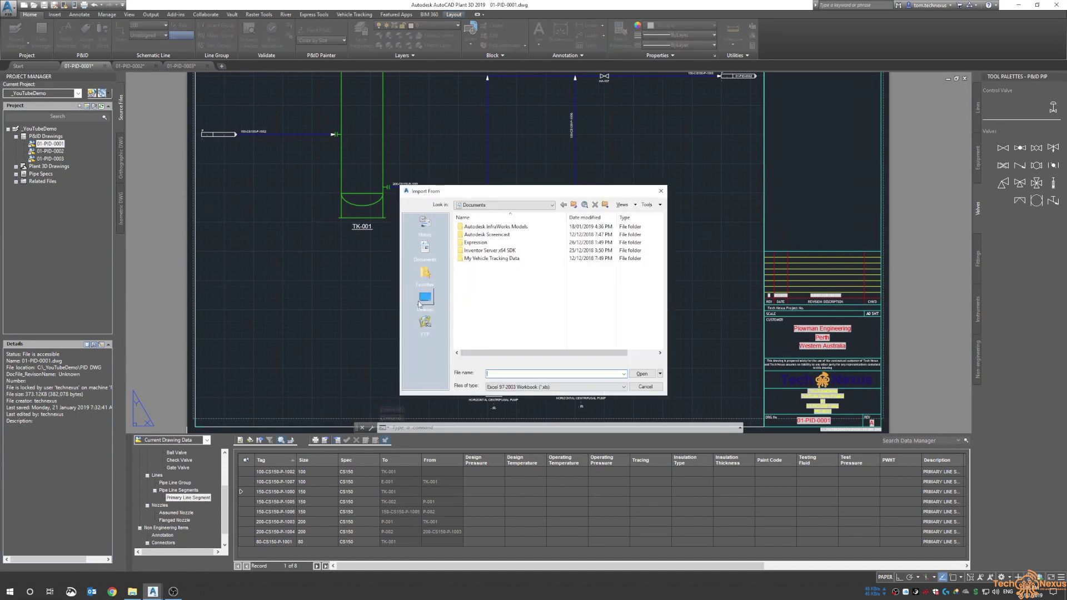
left_click(425, 298)
left_click(486, 266)
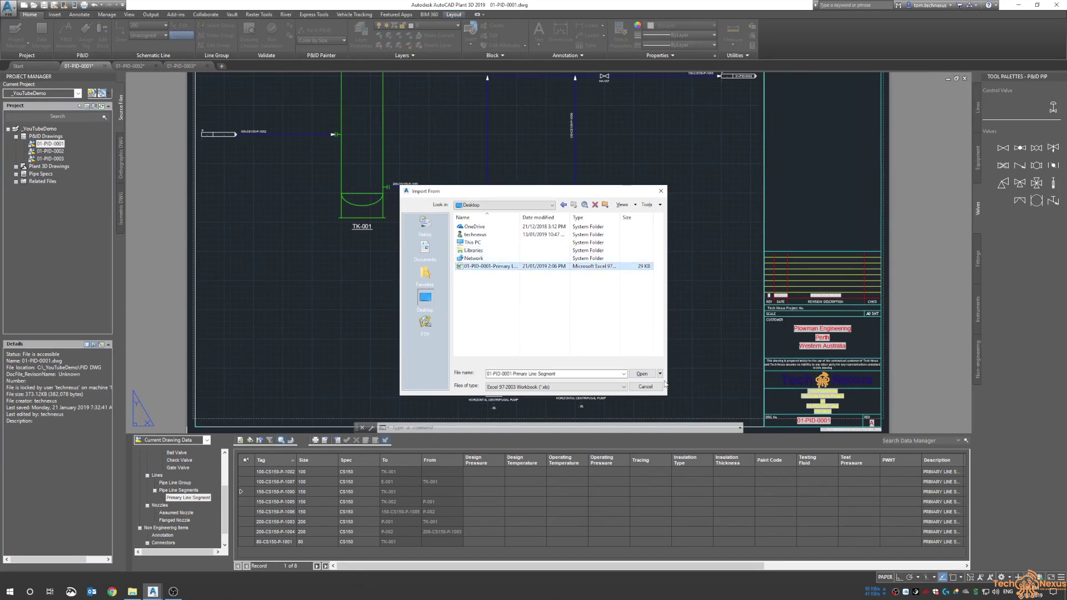
left_click(642, 374)
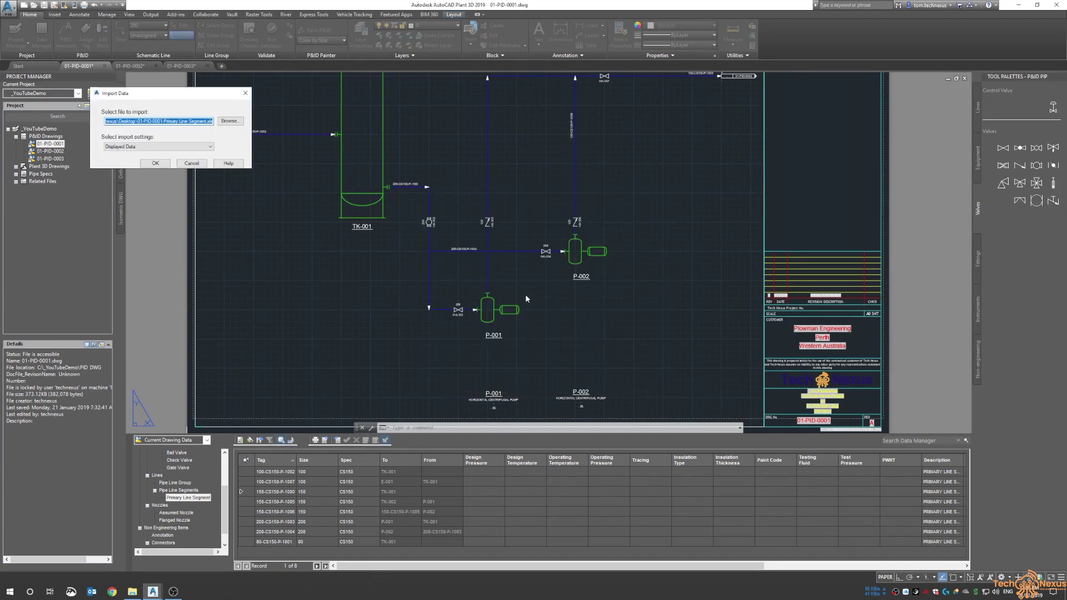
left_click(156, 163)
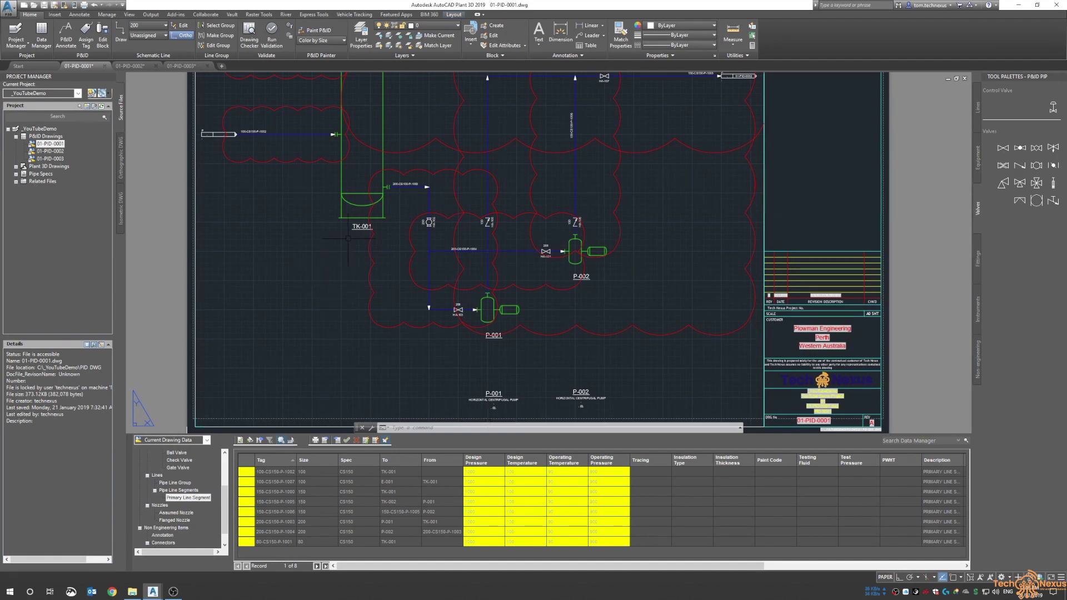
scroll(350, 250, "down", 2)
Accept all imported pressure and temperature values on the eight line segments, clearing the revision clouds
middle_click_drag(340, 183, 358, 217)
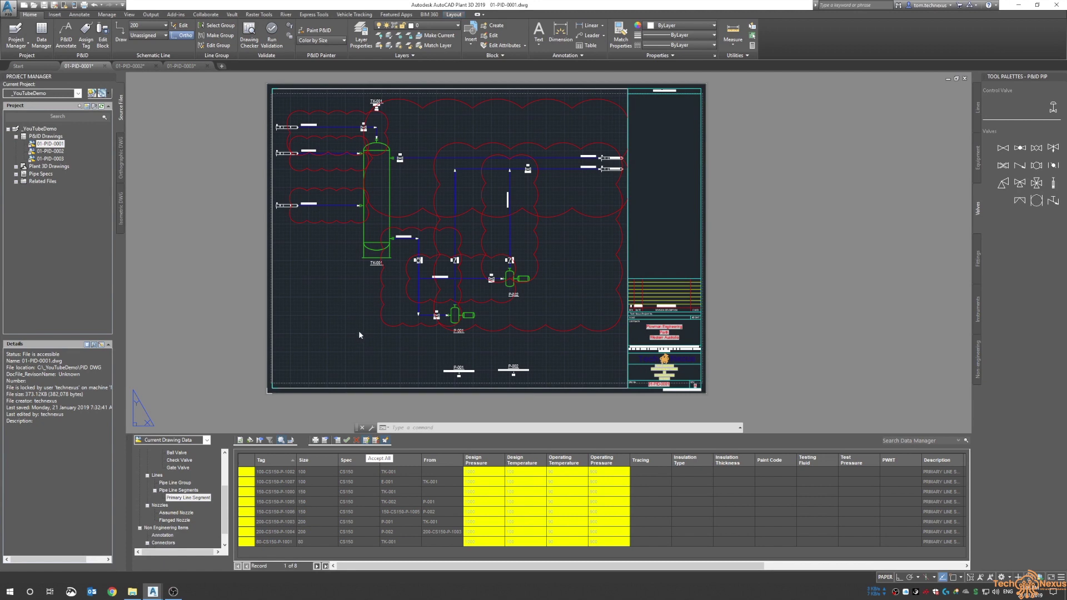
left_click(385, 440)
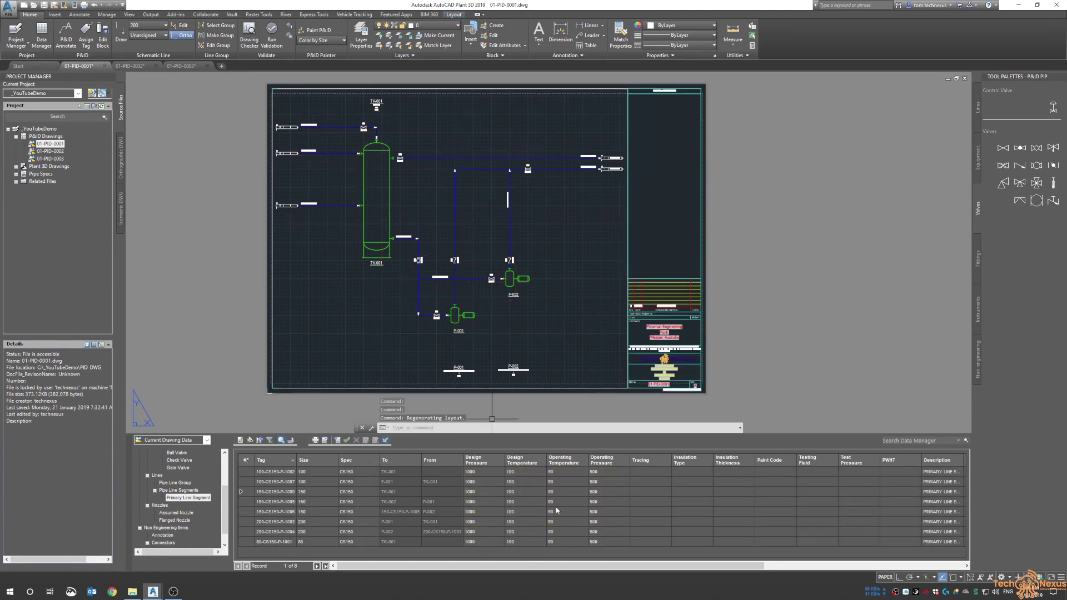
Check line 80-CS150-P-1001's properties show design 1000/100 and operating 900/90 pressure and temperature
scroll(434, 305, "up", 4)
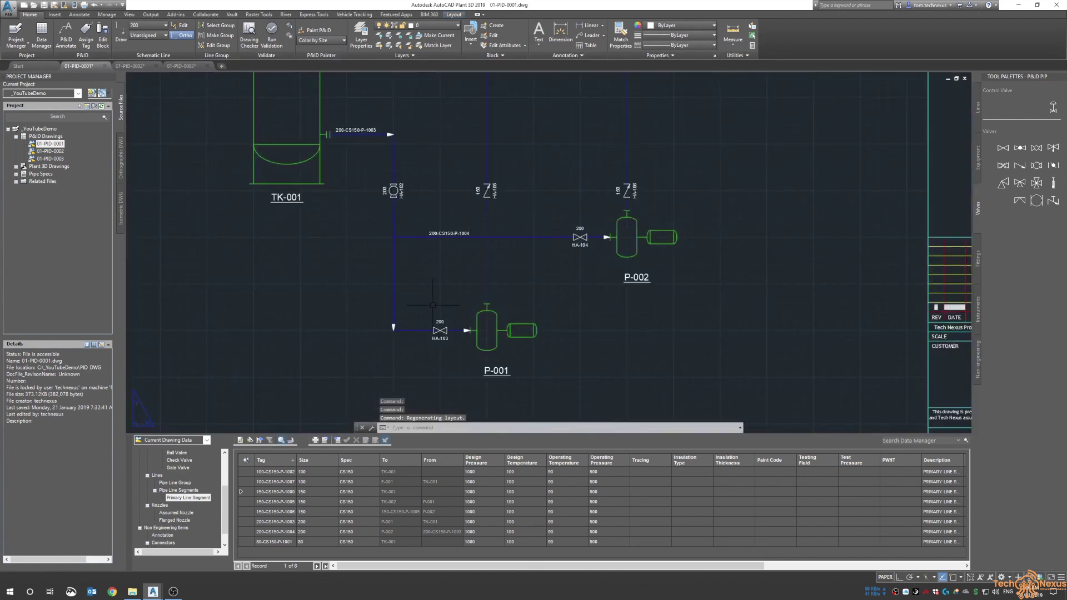
double_click(428, 301)
middle_click_drag(169, 93, 438, 355)
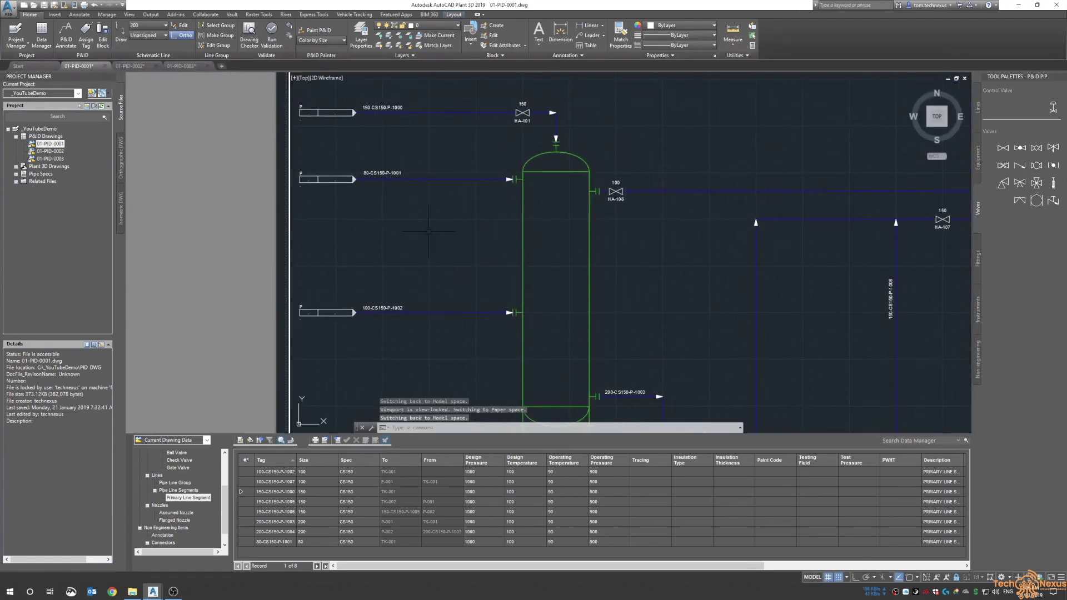
left_click(435, 179)
right_click(436, 180)
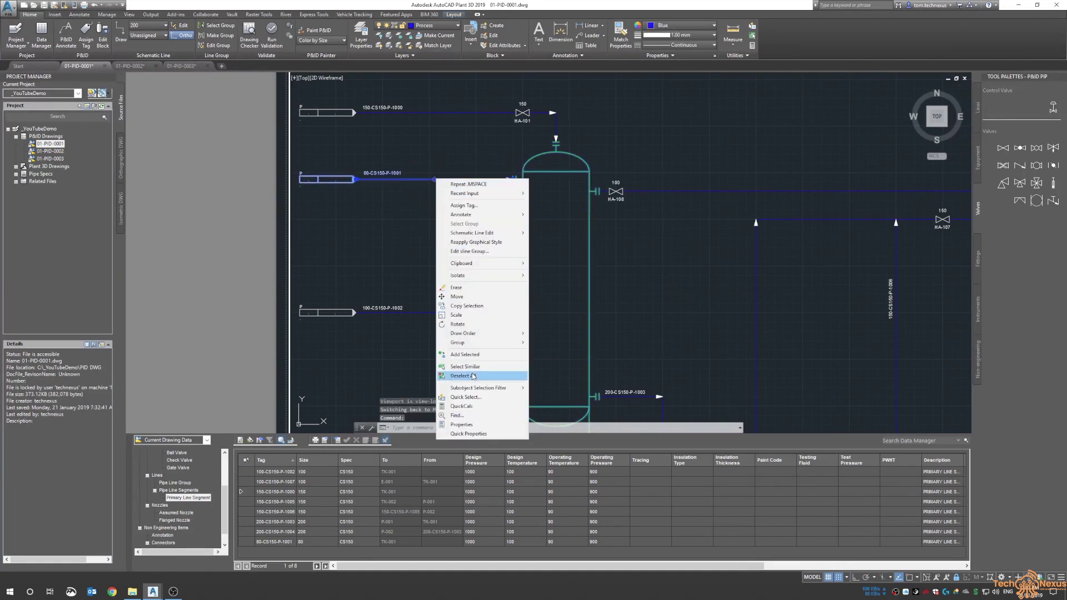
left_click(461, 425)
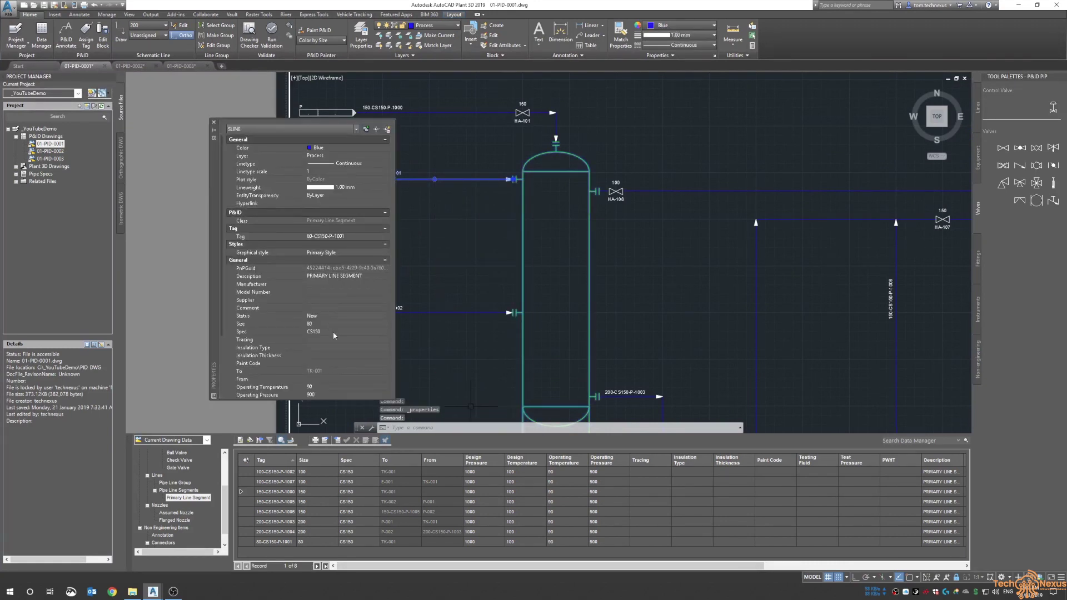
scroll(335, 336, "down", 2)
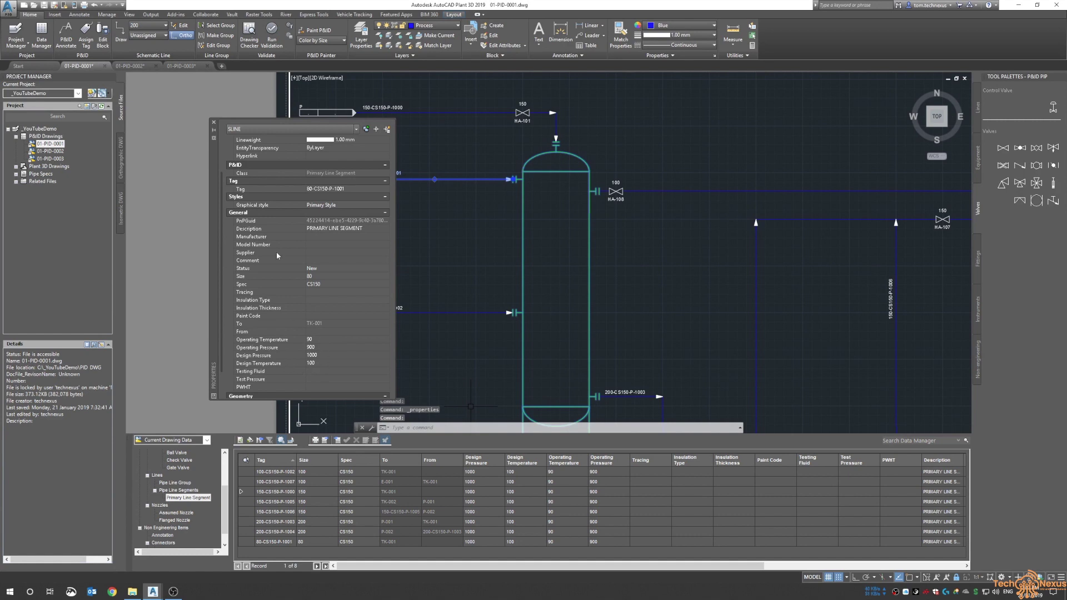
left_click(213, 121)
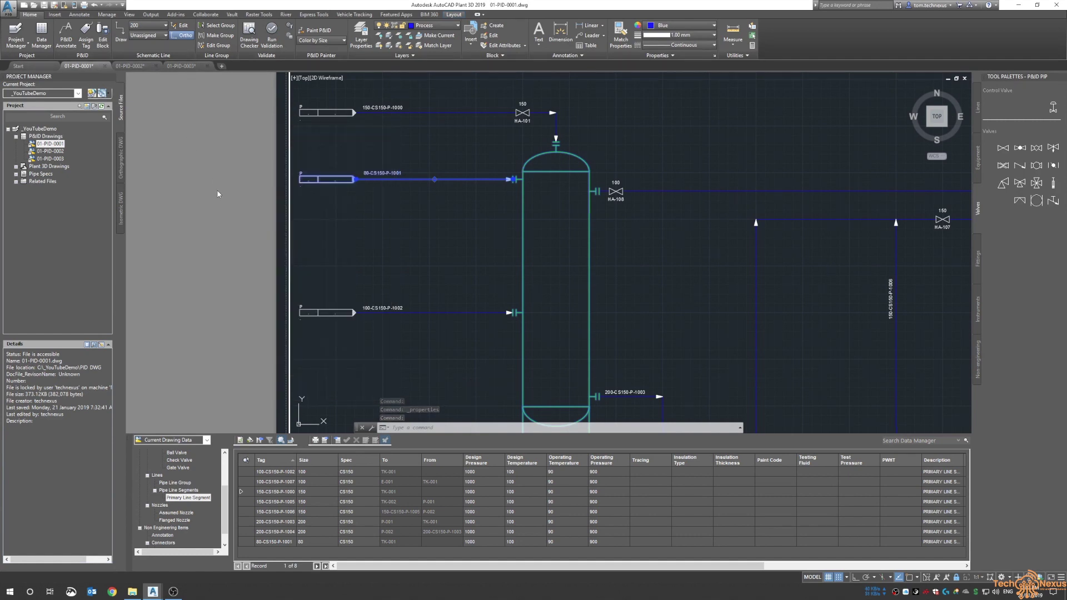
double_click(220, 213)
Zoom to extents (Z, E) to show the full 01-PID-0001 sheet with its title block
type("z")
key("Return")
type("e")
key("Return")
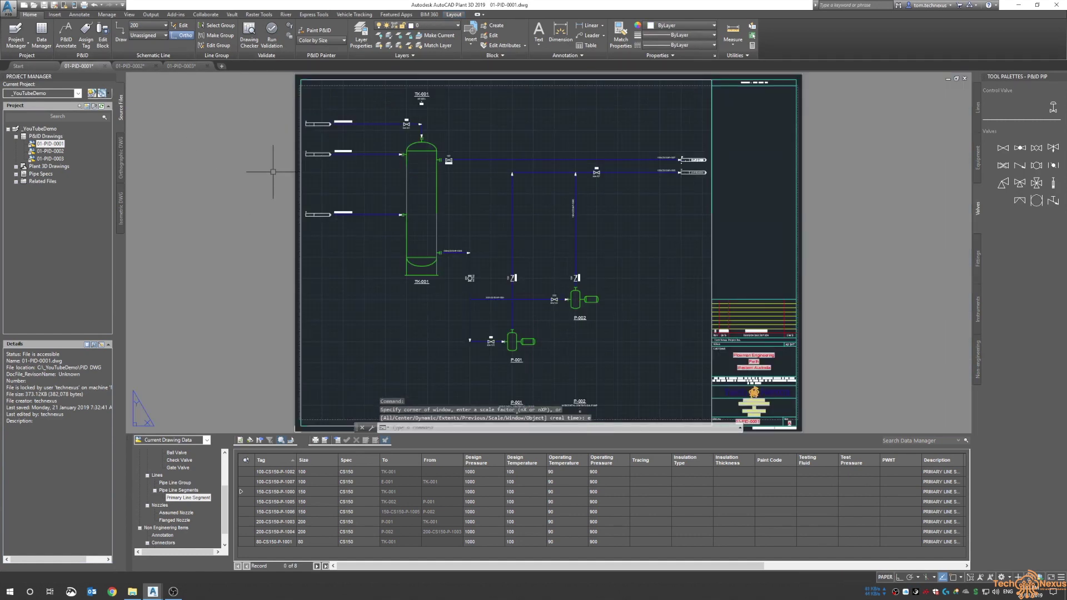